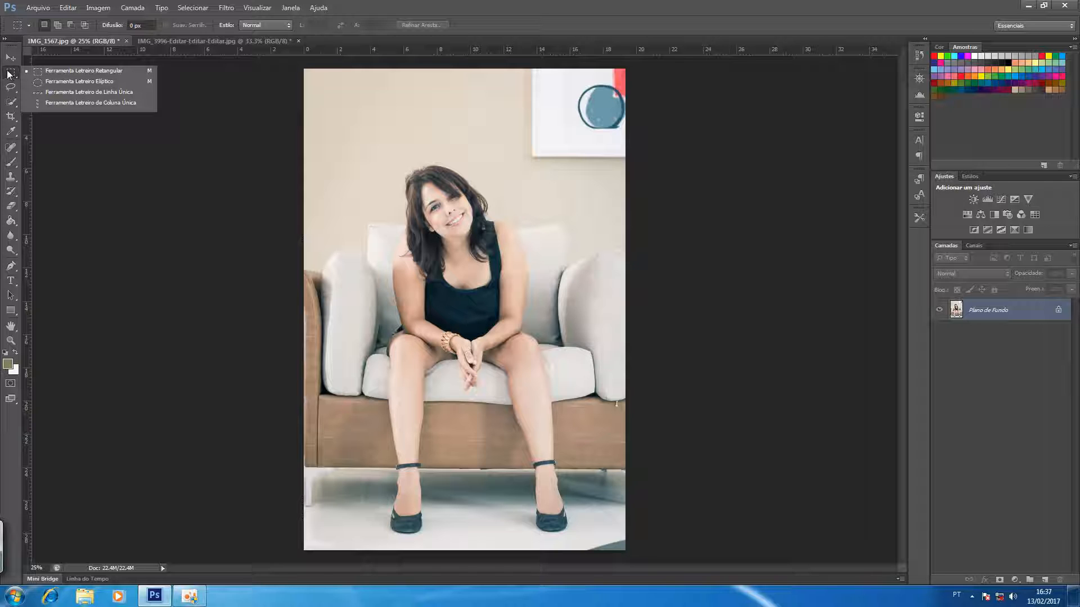
Draw a rectangular marquee selection around the woman's head and shoulders and clear it.
left_click(58, 72)
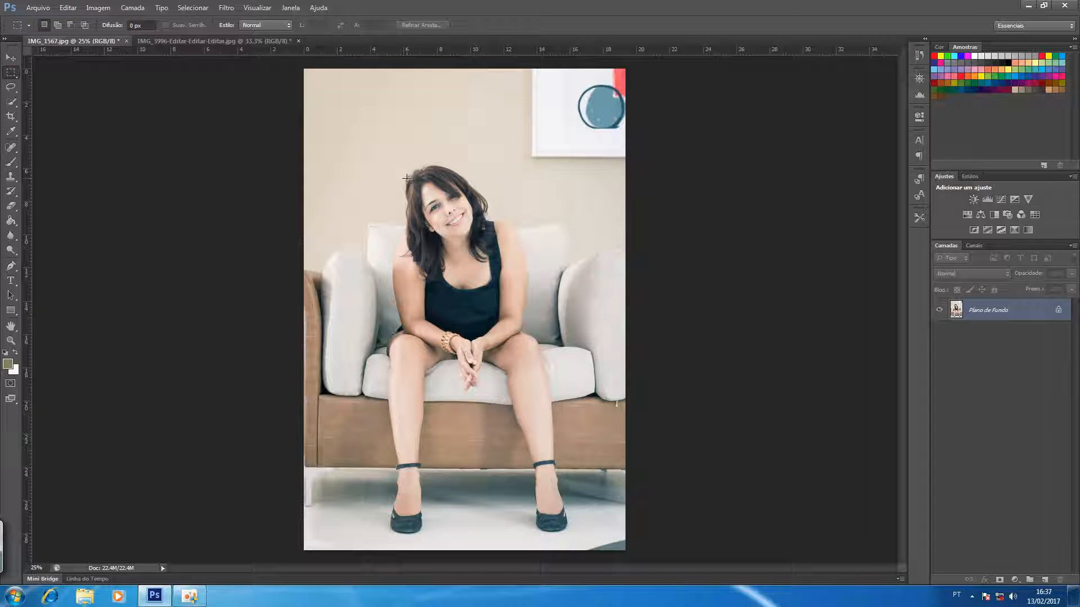
mouse_move(397, 146)
left_mouse_down()
mouse_move(506, 200)
mouse_move(563, 277)
mouse_move(534, 299)
mouse_move(529, 287)
mouse_move(559, 265)
mouse_move(560, 274)
left_mouse_up()
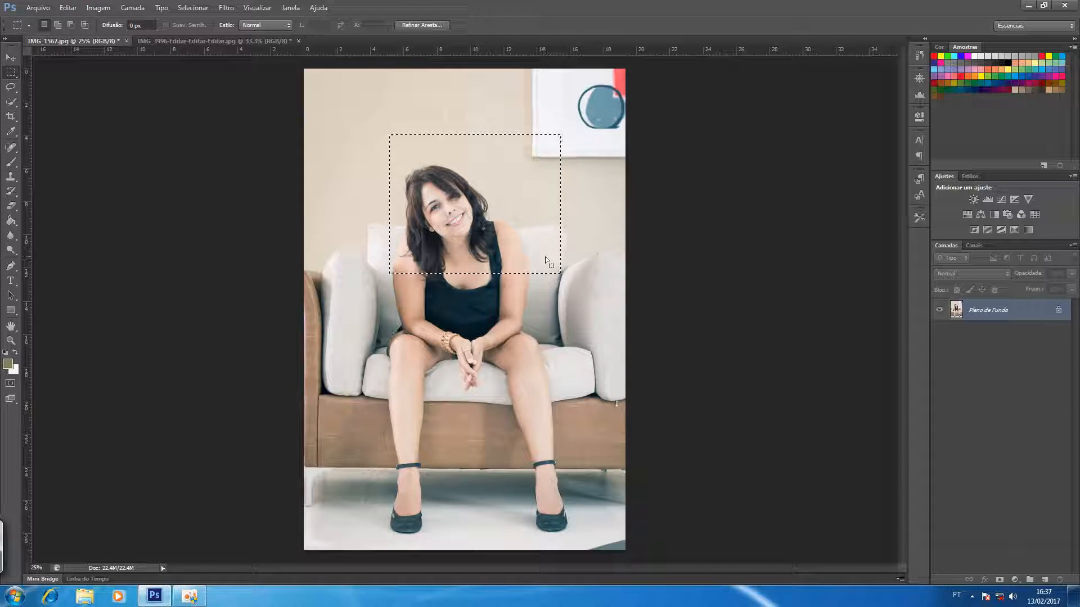
left_click(545, 256)
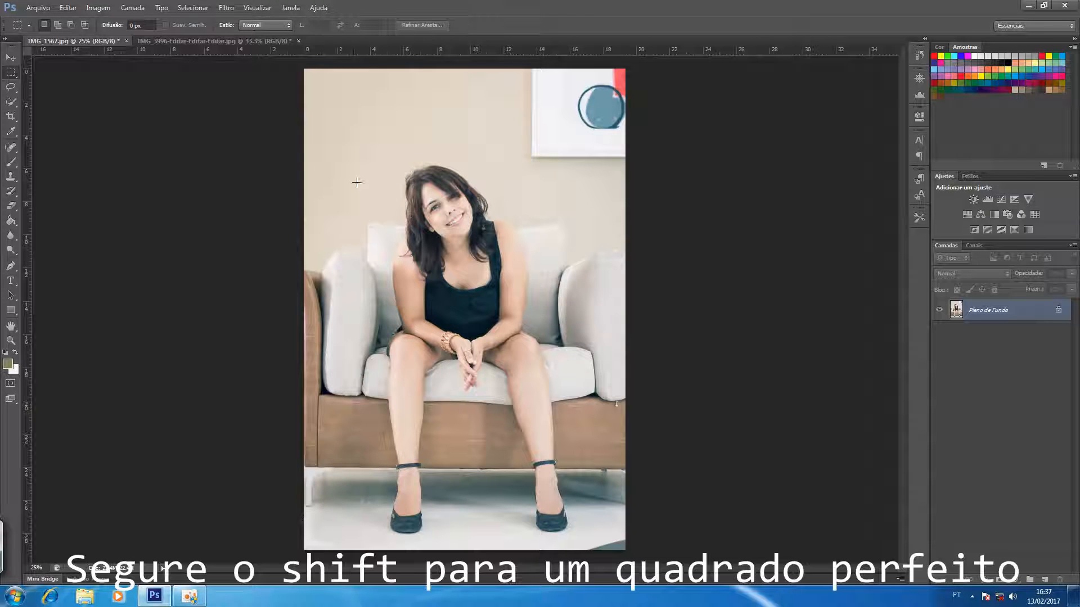
Draw a perfectly square marquee selection around the woman's head and torso and nudge it sideways.
left_click_drag(369, 133, 595, 318)
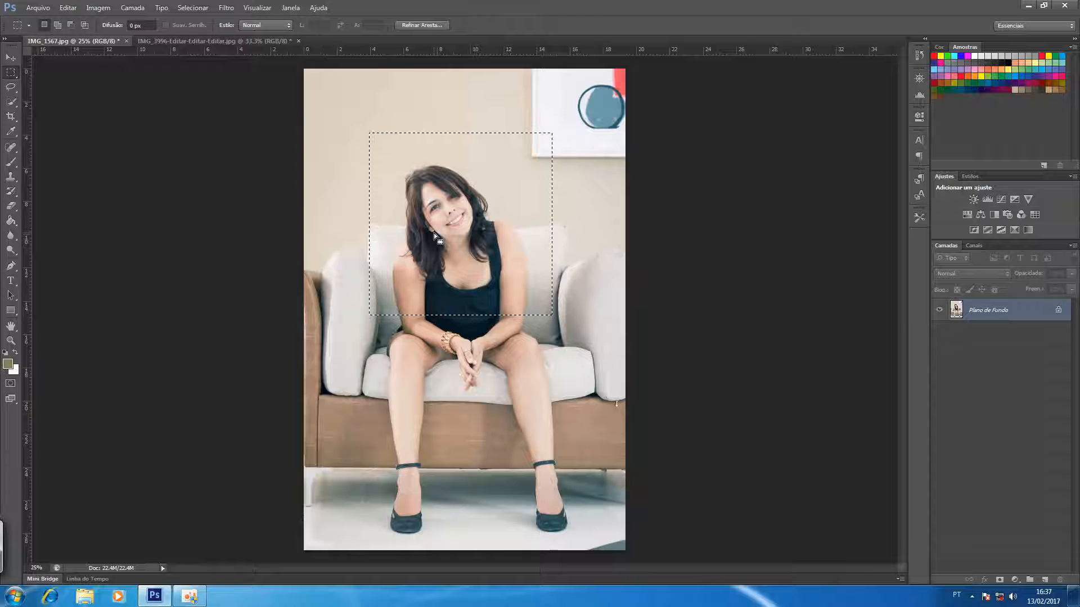
mouse_move(476, 193)
left_mouse_down()
mouse_move(458, 196)
mouse_move(480, 217)
mouse_move(453, 186)
mouse_move(466, 192)
left_mouse_up()
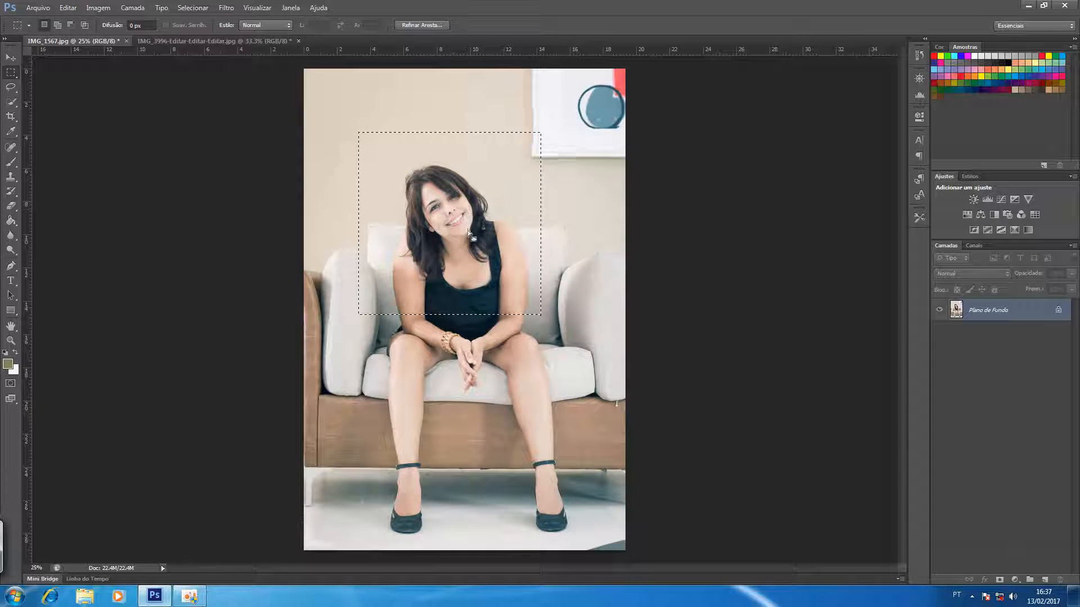
key("Right")
key("Right")
key("Right")
key("Right")
key("Right")
key("Right")
key("Right")
key("Left")
key("Left")
key("Left")
key("Left")
key("Left")
key("Left")
key("Left")
key("Left")
key("Left")
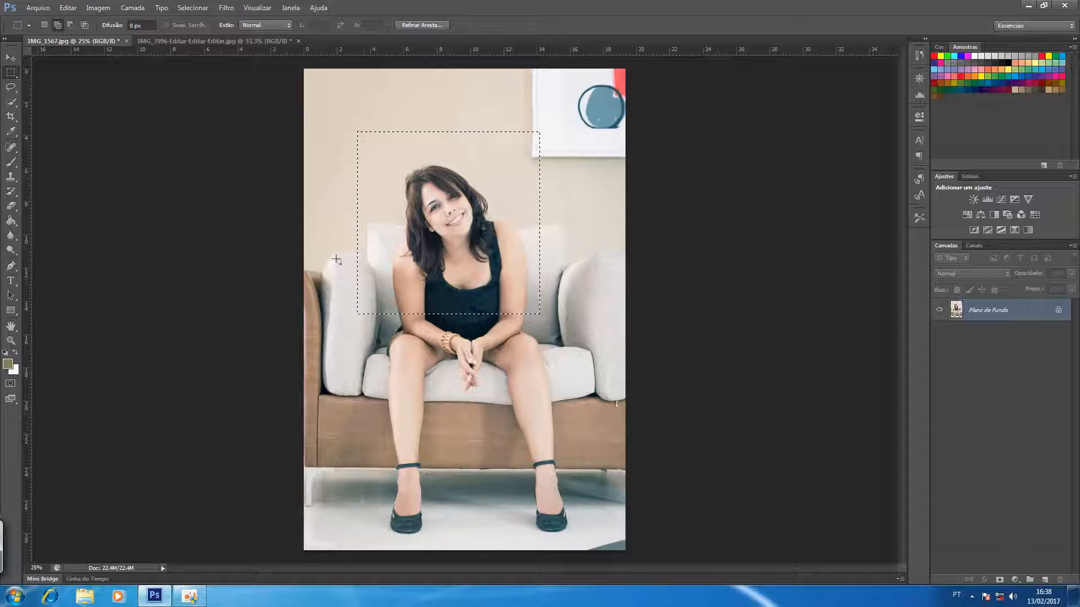
Add two rectangles over the legs and sofa to the selection, and subtract two rectangles at the face and beside the woman's arm.
left_click_drag(422, 362, 539, 462)
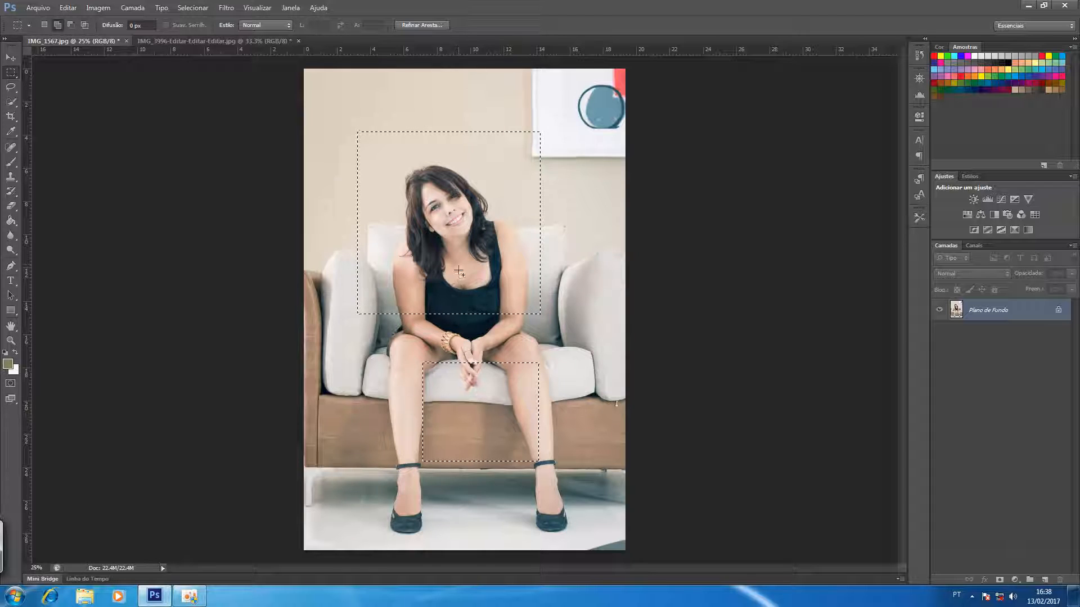
left_click_drag(459, 263, 595, 412)
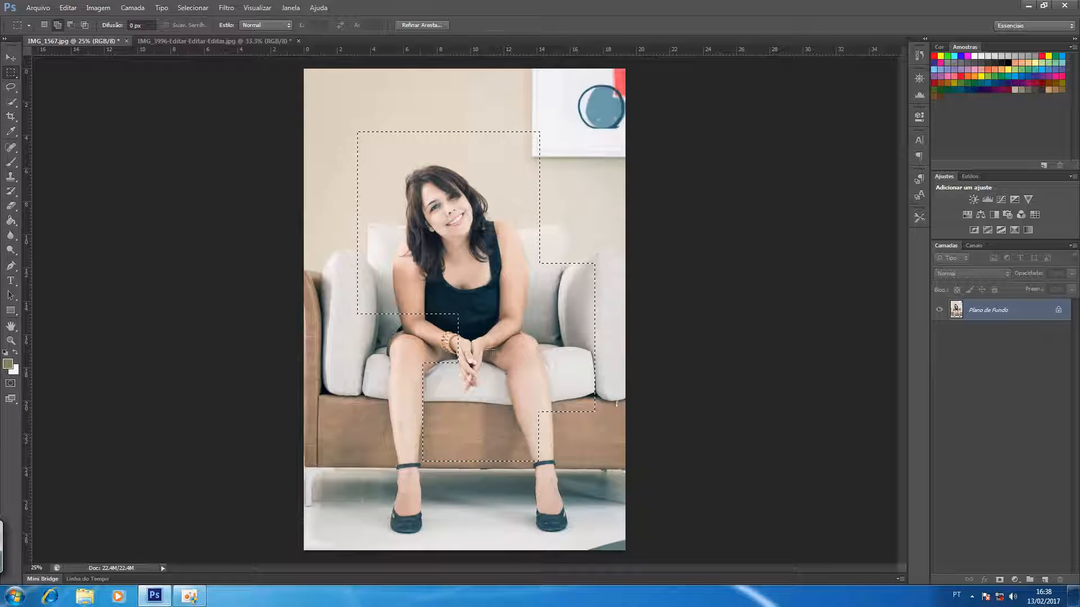
left_click(71, 25)
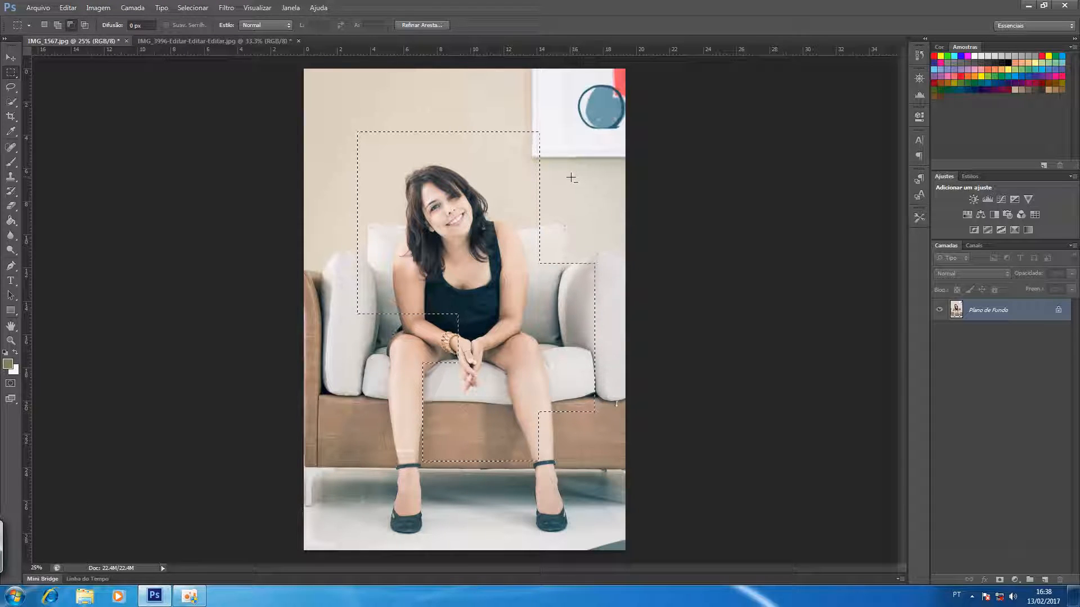
left_click_drag(573, 170, 462, 184)
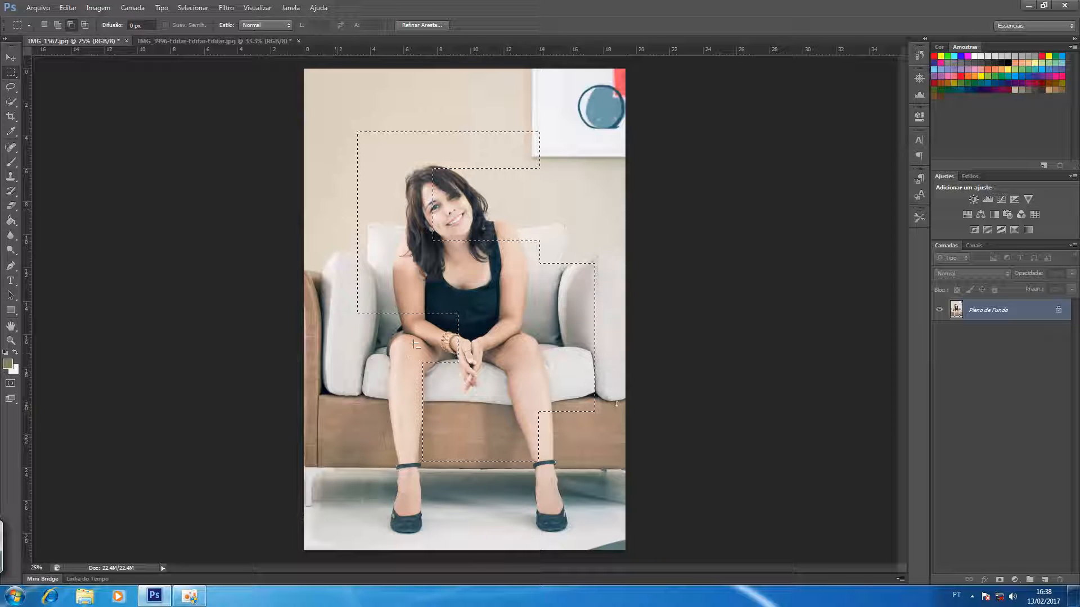
left_click_drag(350, 228, 413, 318)
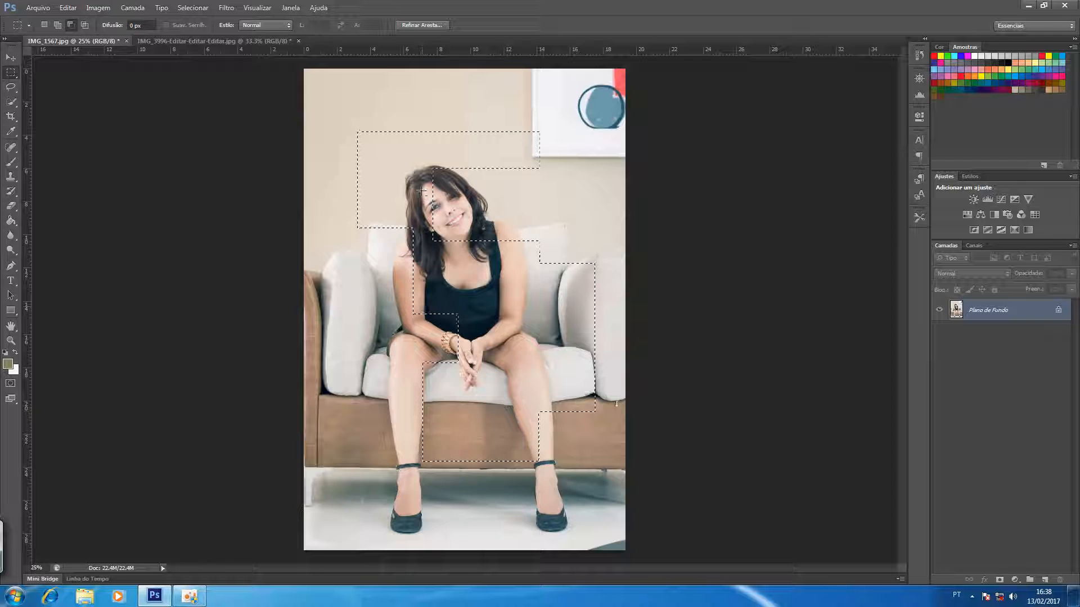
Intersect the selection with a rectangle drawn over the woman's torso.
left_click(84, 26)
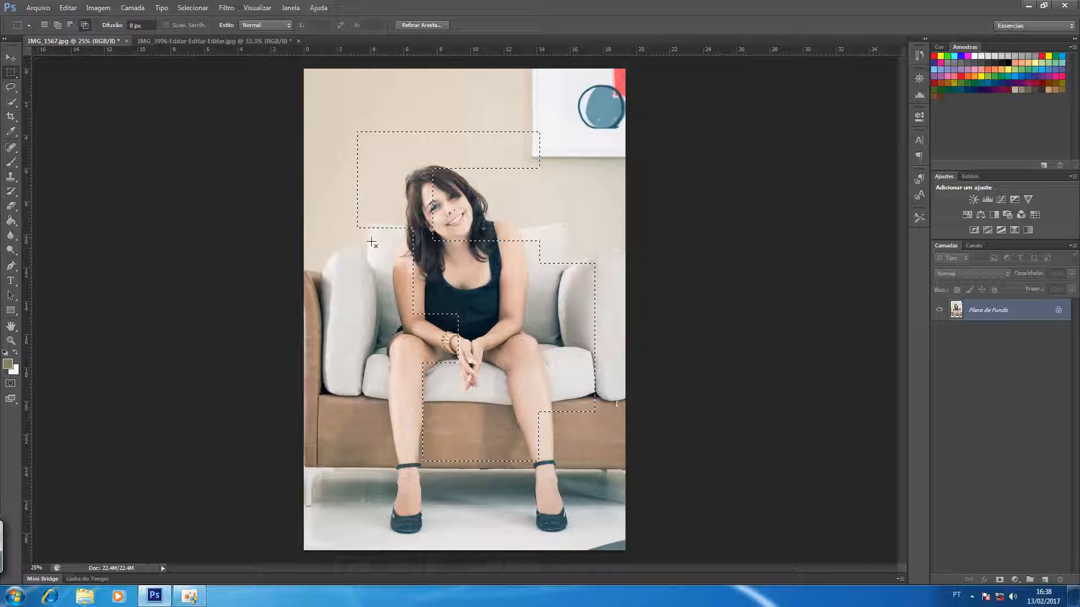
left_click_drag(369, 264, 493, 347)
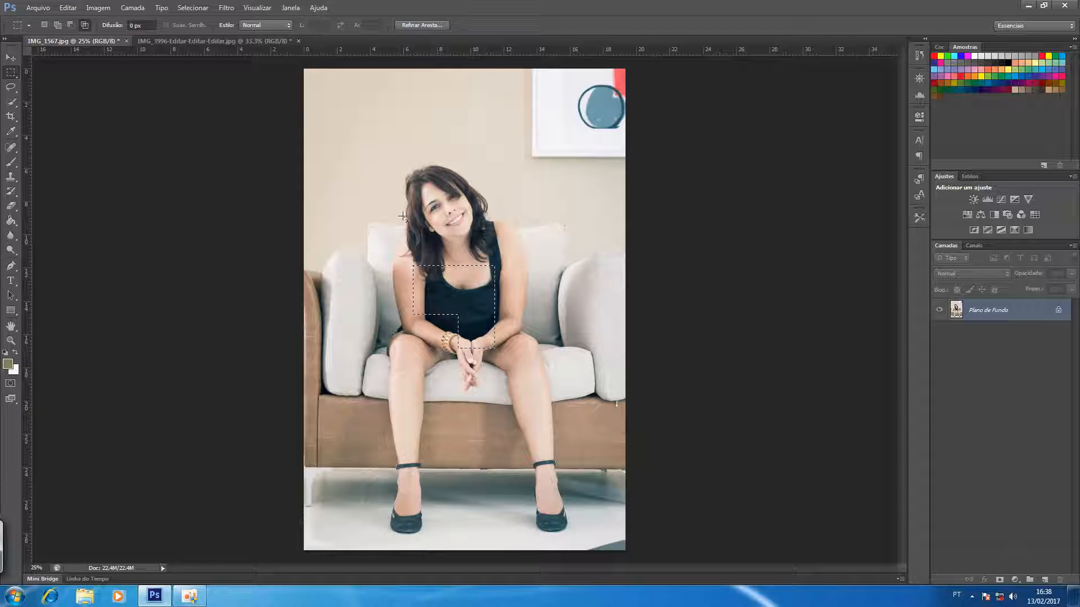
Make a new rectangular selection around the woman's head and shoulders and shift the selected pixels with the Move tool.
left_click(45, 25)
left_click_drag(368, 142, 537, 279)
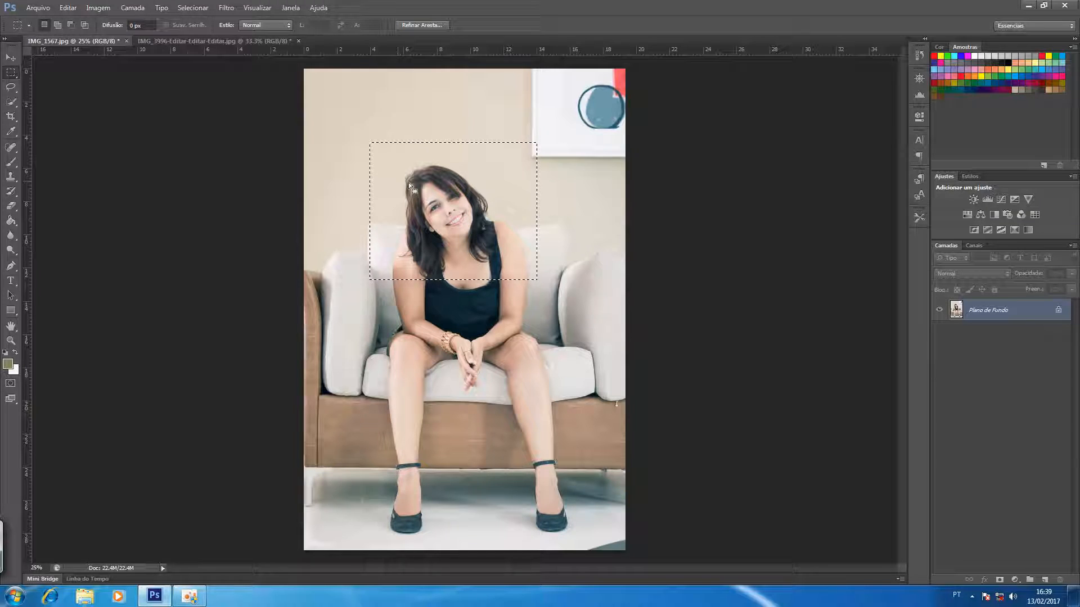
left_click(12, 59)
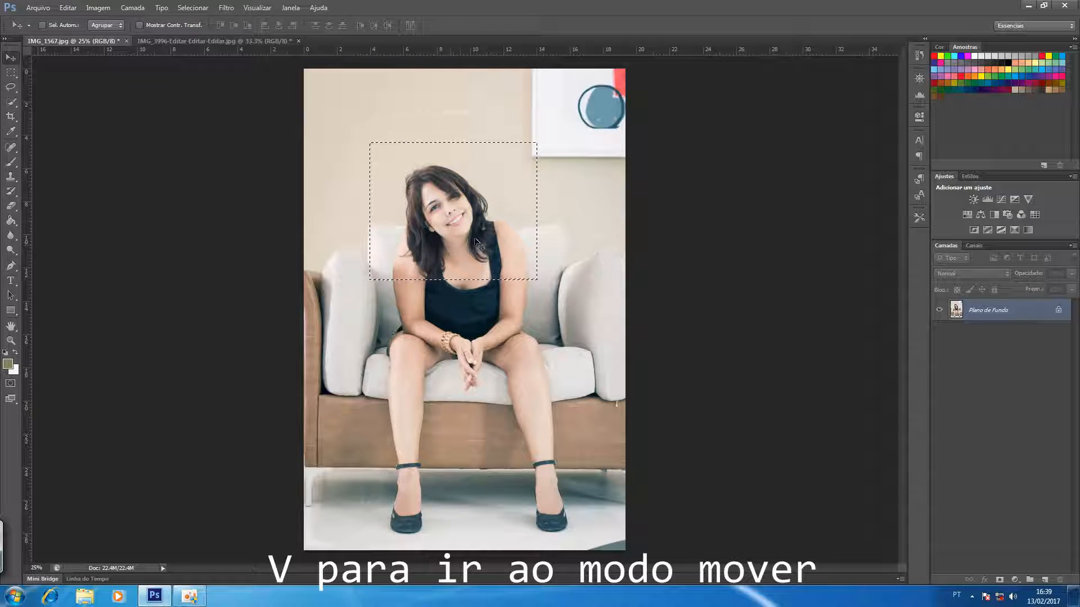
left_click_drag(460, 225, 487, 218)
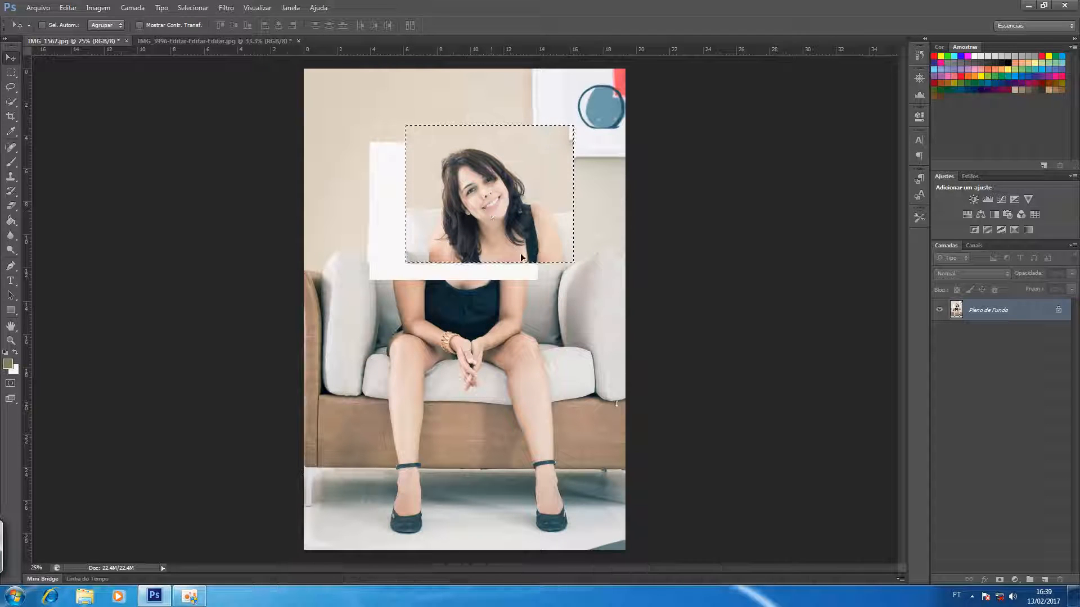
left_click_drag(526, 251, 479, 269)
Undo the moves of the selected pixels and cancel the selection.
key("ctrl+alt+z")
key("ctrl+alt+z")
key("ctrl+alt+z")
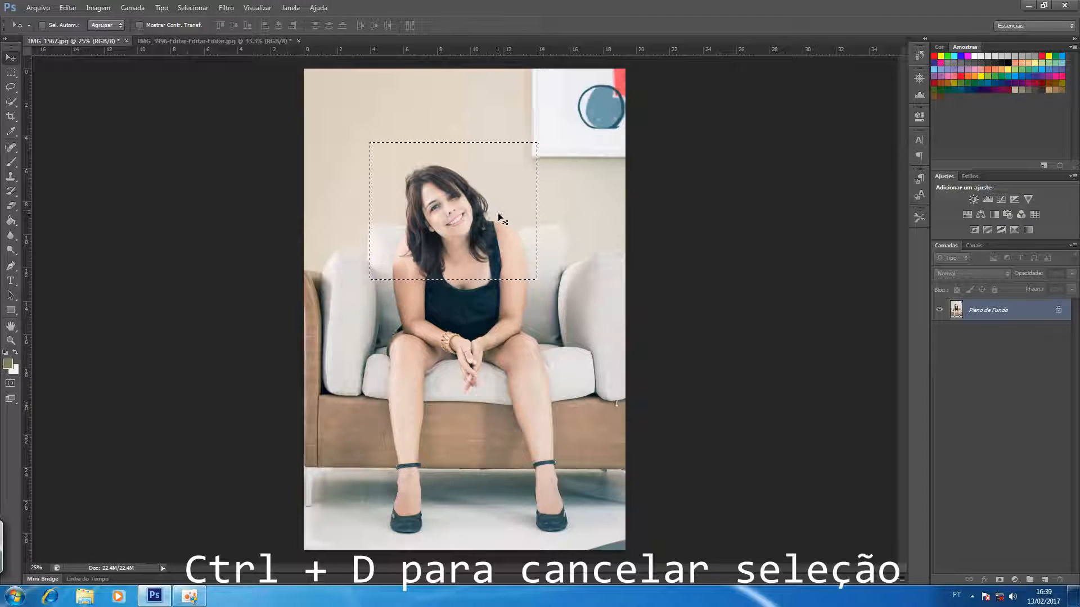
left_click(196, 8)
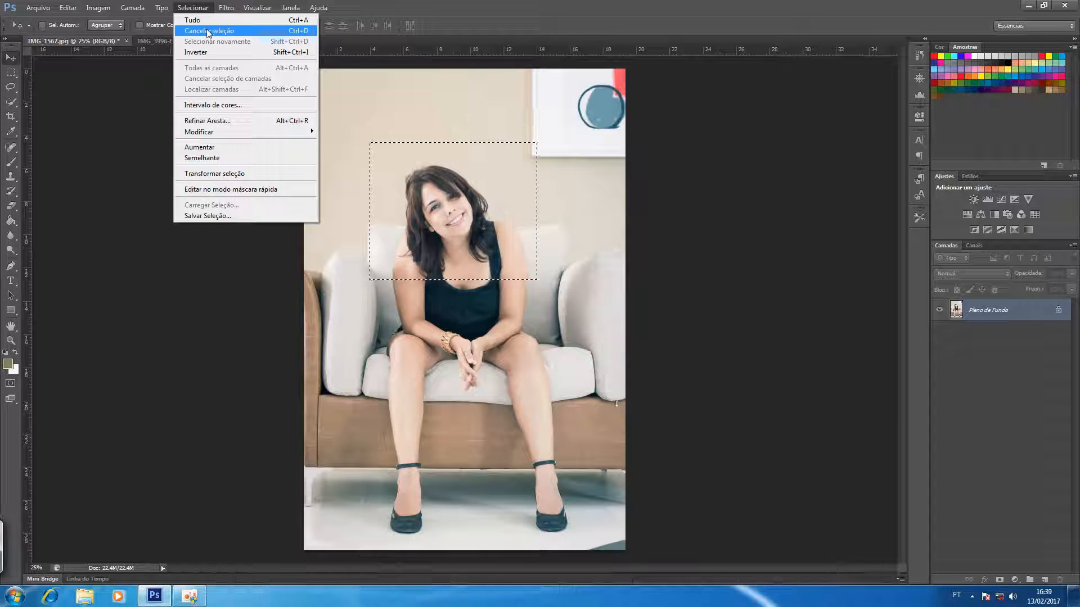
left_click(208, 31)
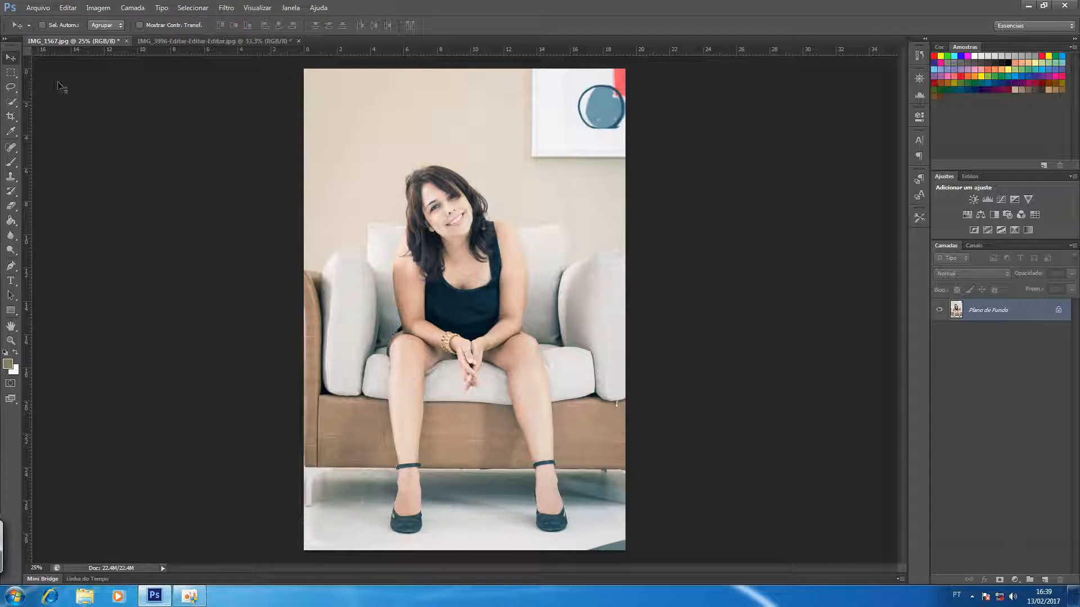
Draw a circular selection around the woman's head with the Elliptical Marquee tool and clear it.
left_click(10, 72)
left_click(11, 73)
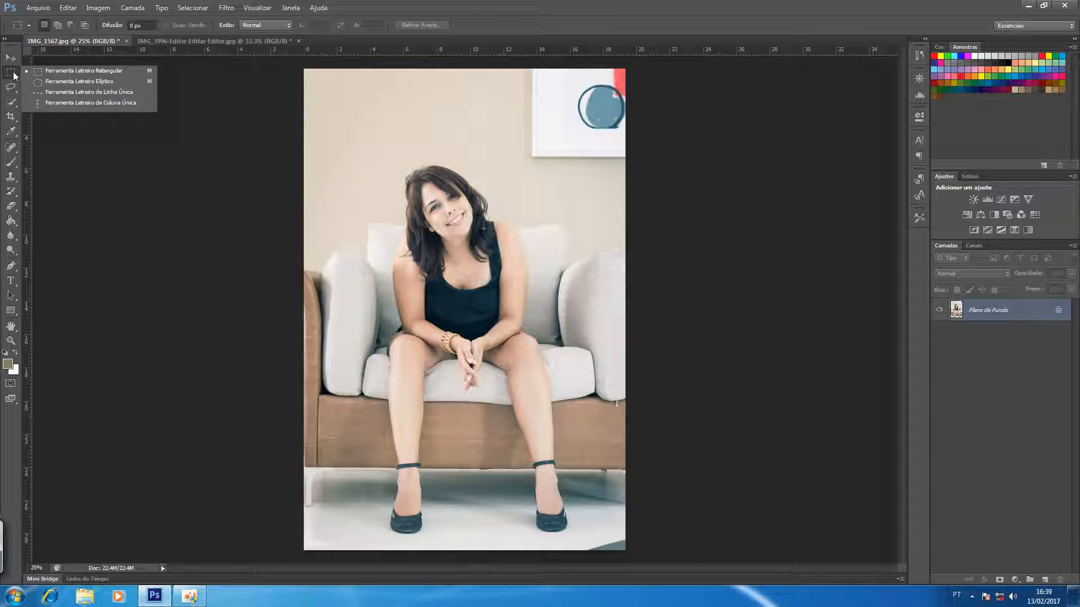
left_click(60, 82)
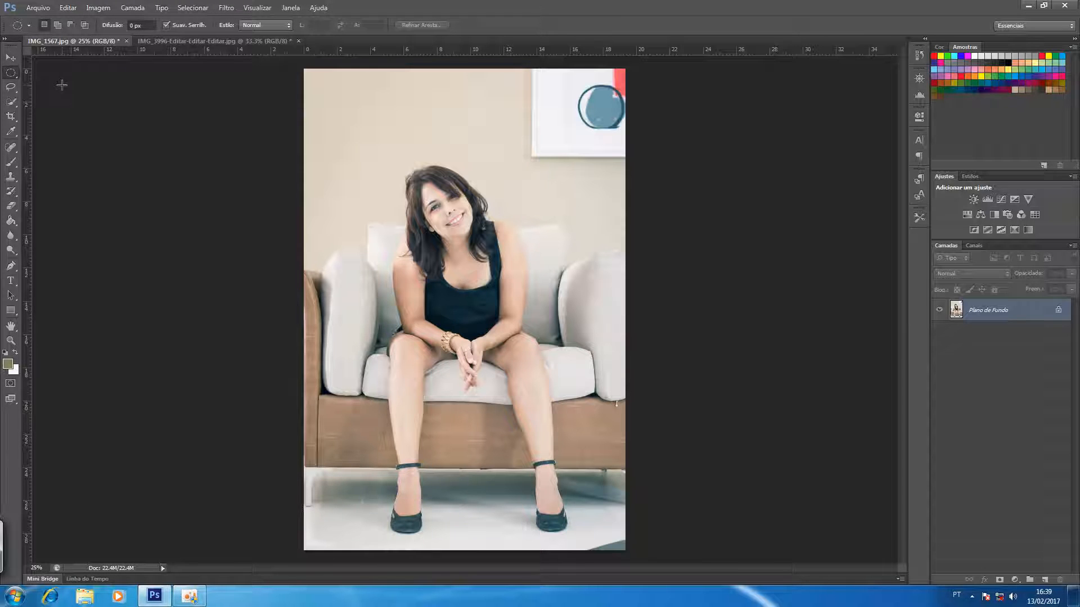
left_click_drag(375, 145, 516, 277)
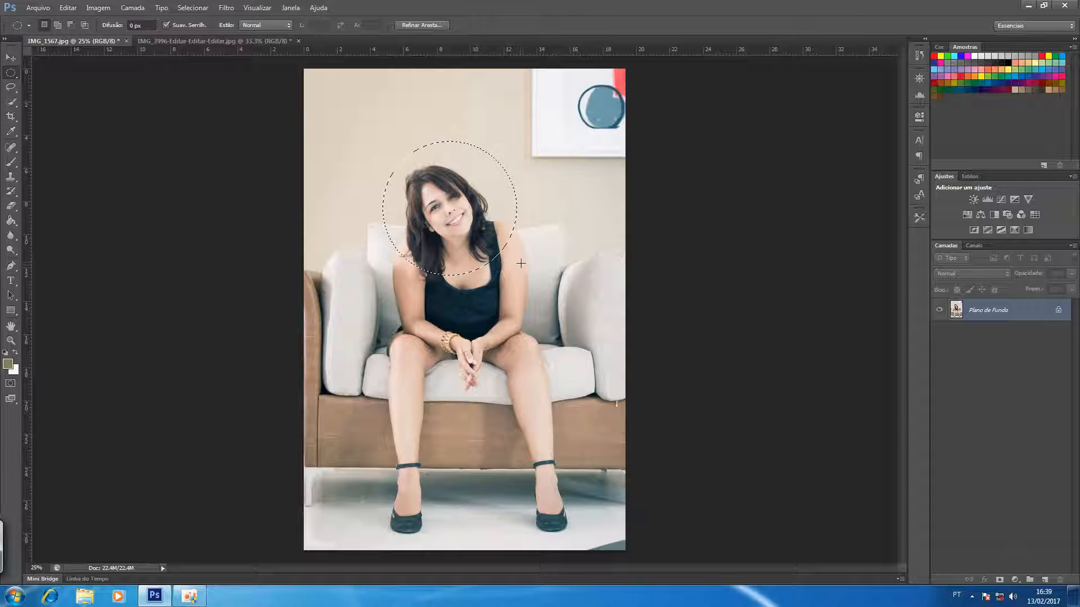
left_click(523, 271)
Draw a freehand selection around the woman's head with the Lasso tool and clear it.
left_click(11, 88)
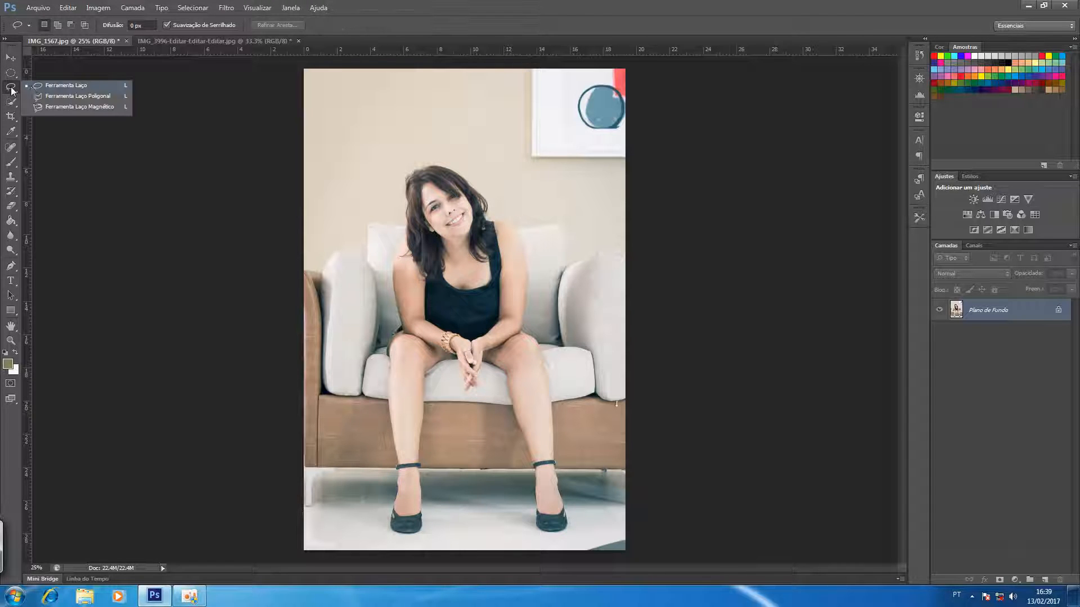
left_click(53, 85)
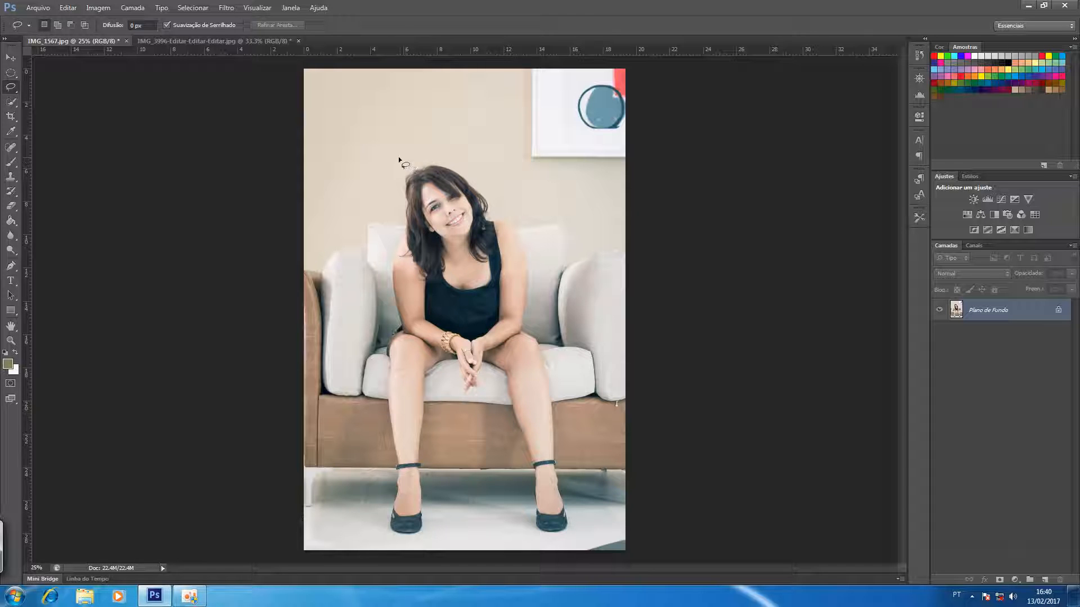
left_click_drag(433, 284, 478, 266)
left_click_drag(402, 160, 401, 161)
left_click(440, 196)
Outline a closed polygon around the woman's head with the Polygonal Lasso tool and cancel the selection.
left_click(11, 89)
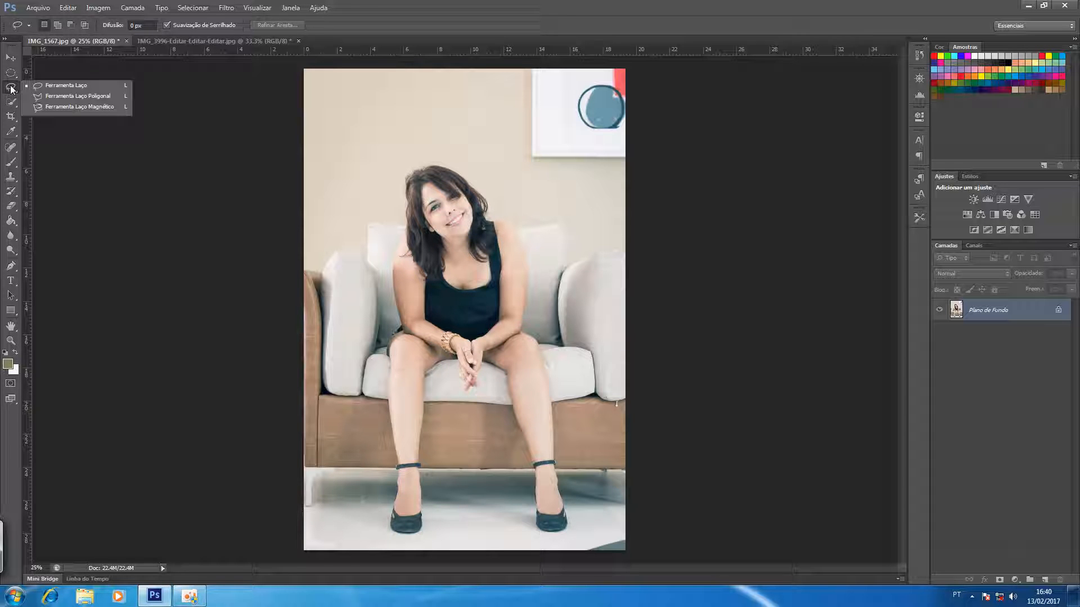
left_click(52, 97)
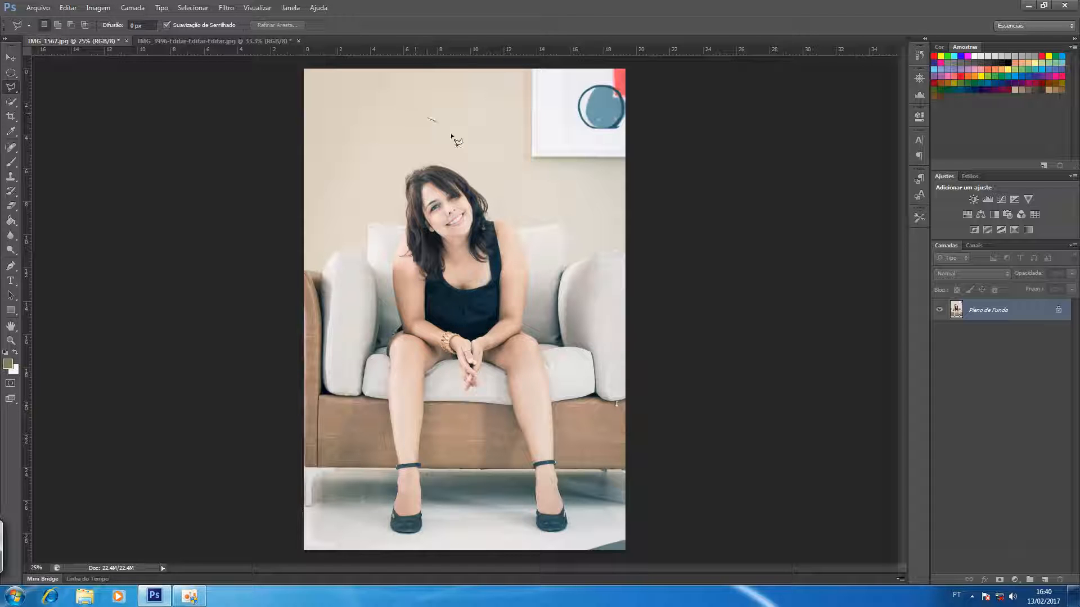
left_click(564, 105)
left_click(486, 264)
left_click(358, 226)
left_click(359, 131)
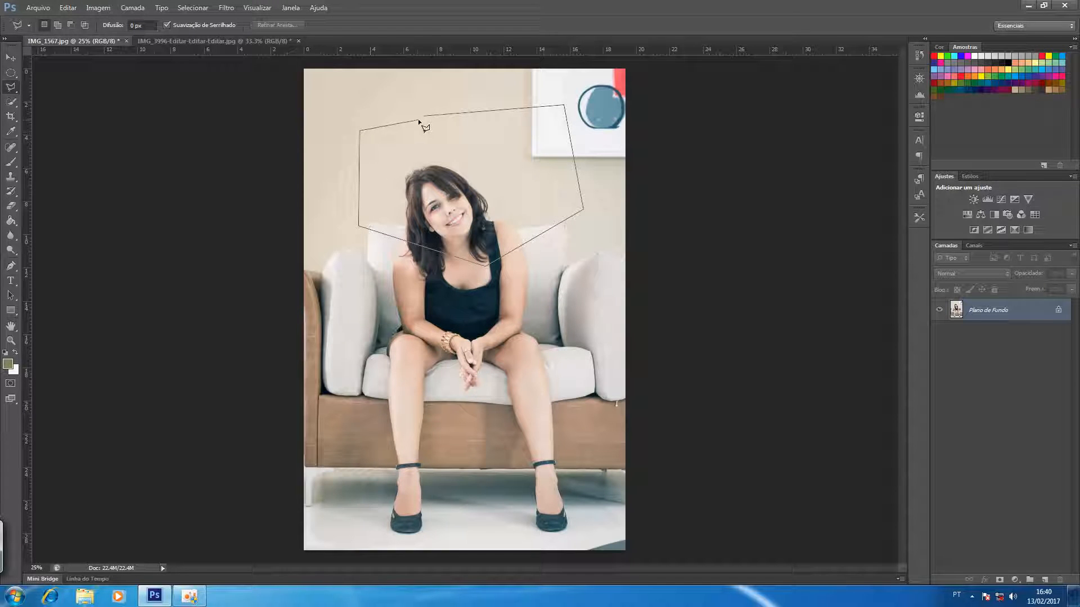
left_click(423, 116)
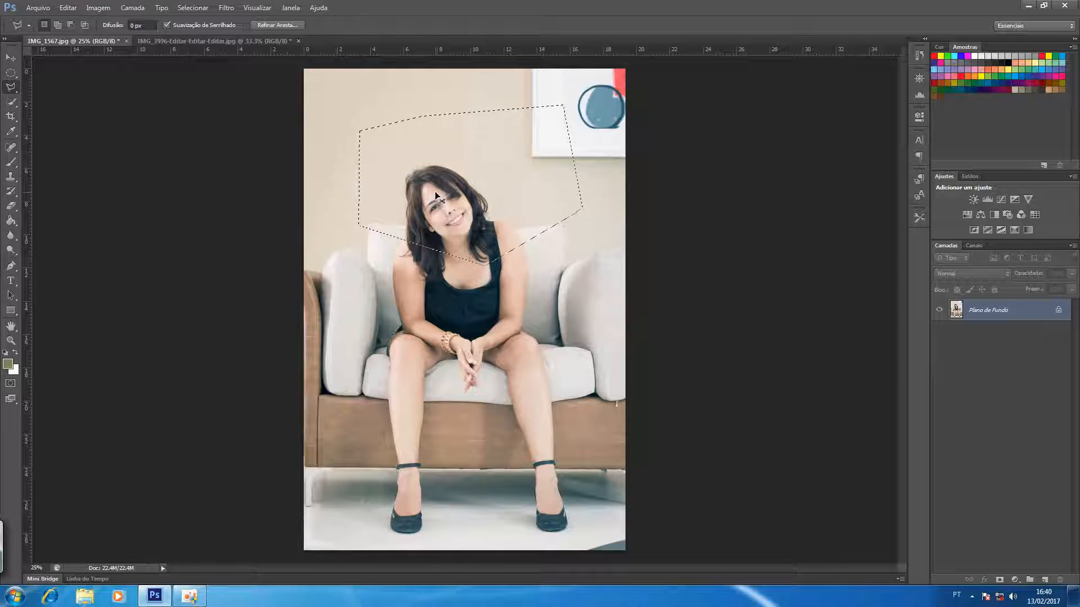
key("ctrl+d")
Select the framed picture on the wall with the Polygonal Lasso tool, following its inner edges and extending beyond the canvas.
key("z")
mouse_move(542, 159)
left_mouse_down()
mouse_move(619, 181)
mouse_move(583, 176)
left_mouse_up()
key("b")
mouse_move(717, 133)
left_mouse_down()
mouse_move(610, 130)
mouse_move(569, 267)
left_mouse_up()
key("l")
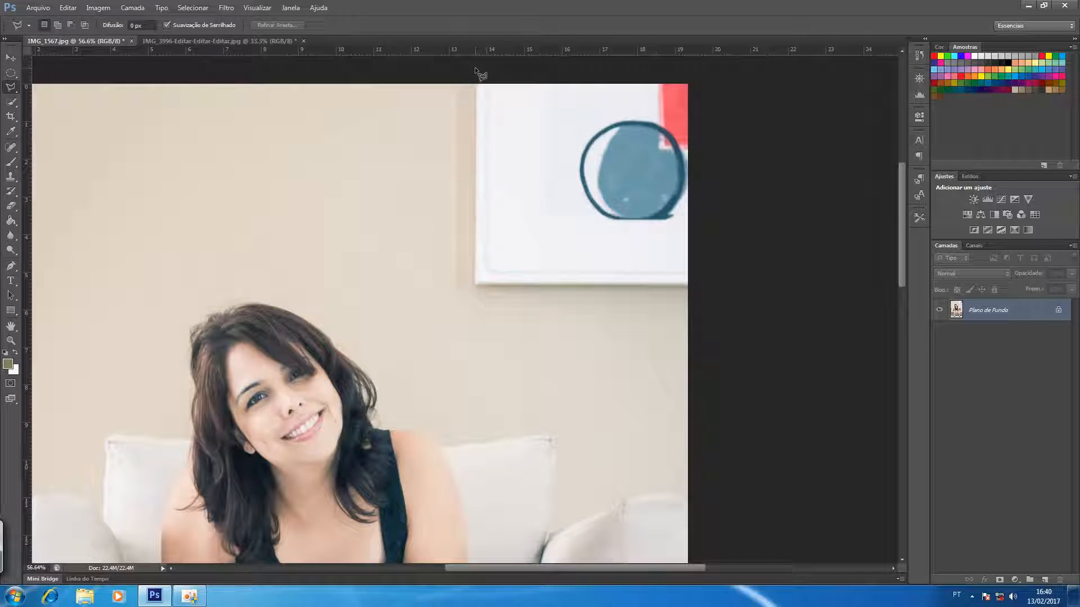
left_click(476, 68)
left_click(475, 285)
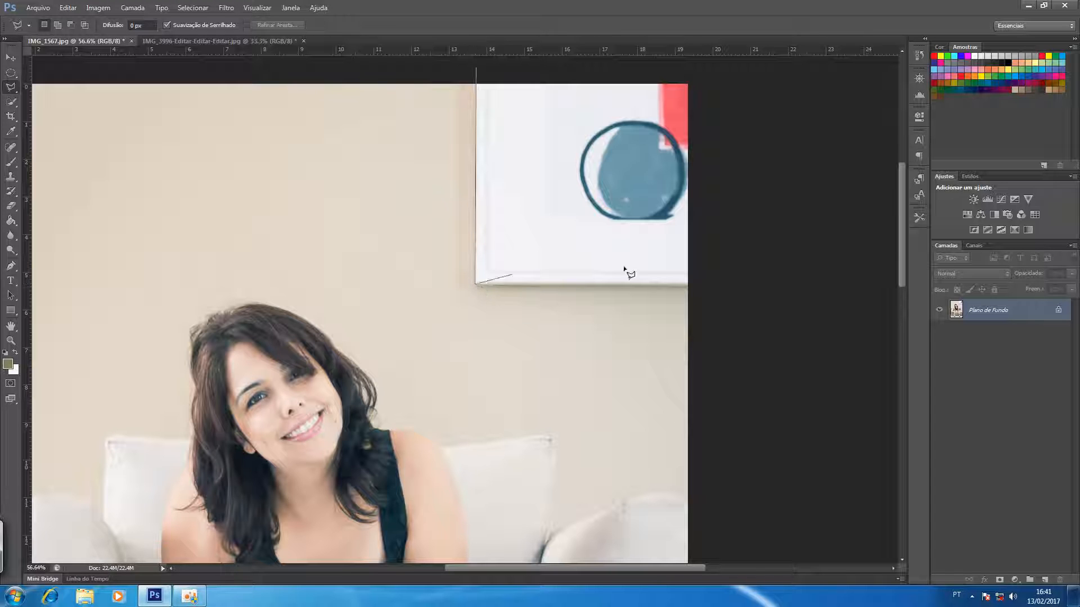
left_click(744, 287)
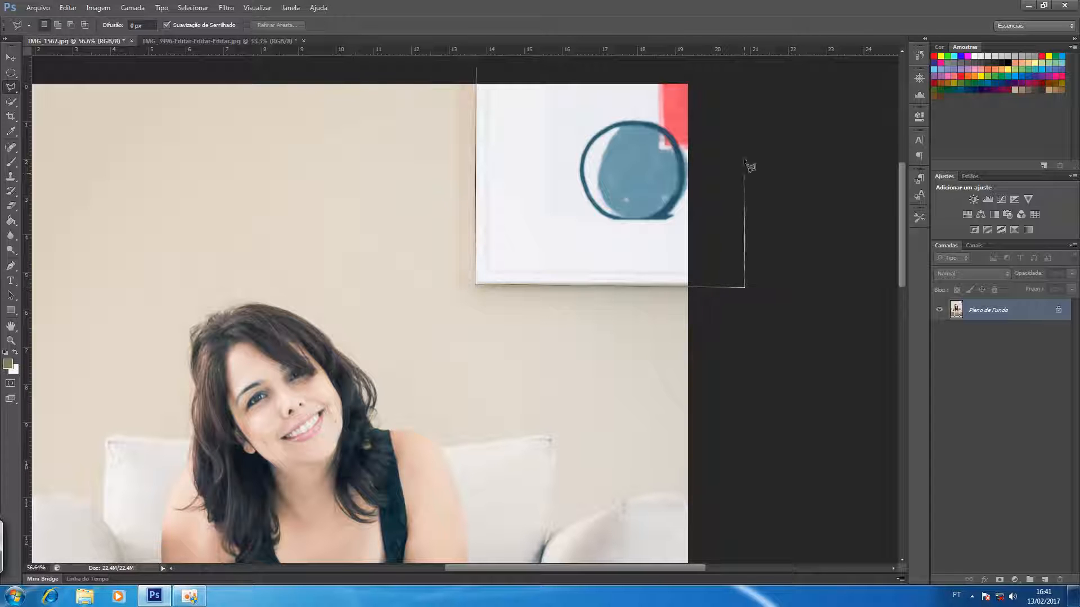
left_click(737, 80)
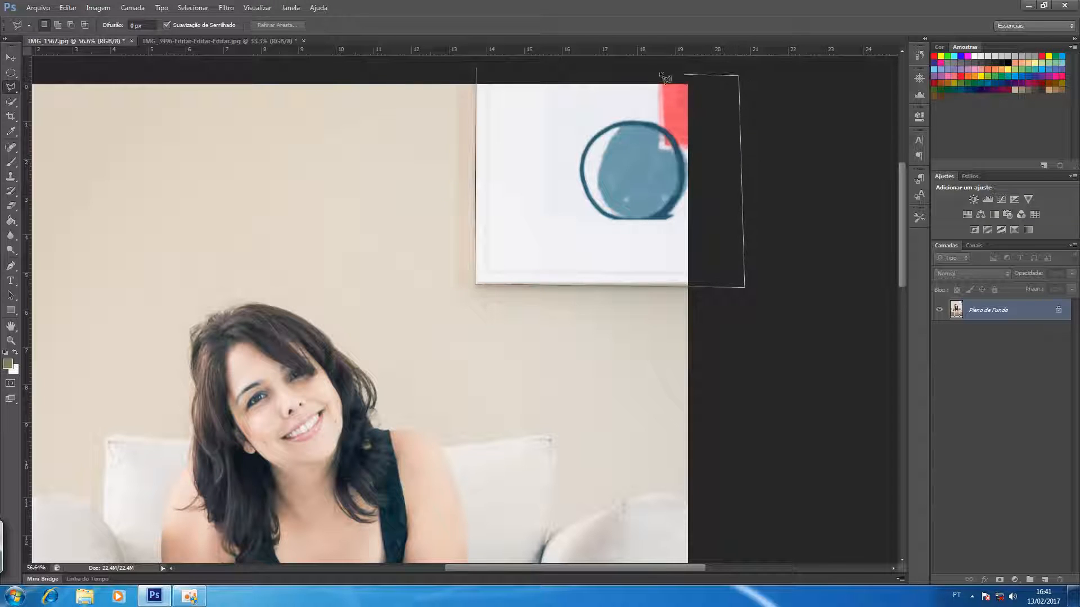
left_click(476, 74)
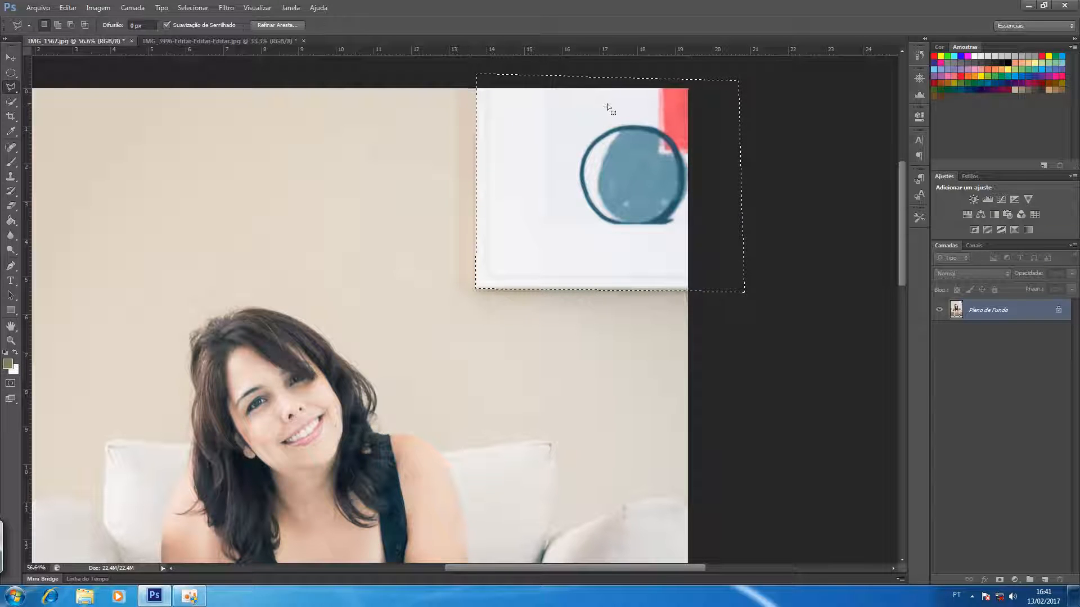
Add a Brightness/Contrast adjustment layer limited to the selected picture and set its contrast to 100.
left_click(973, 199)
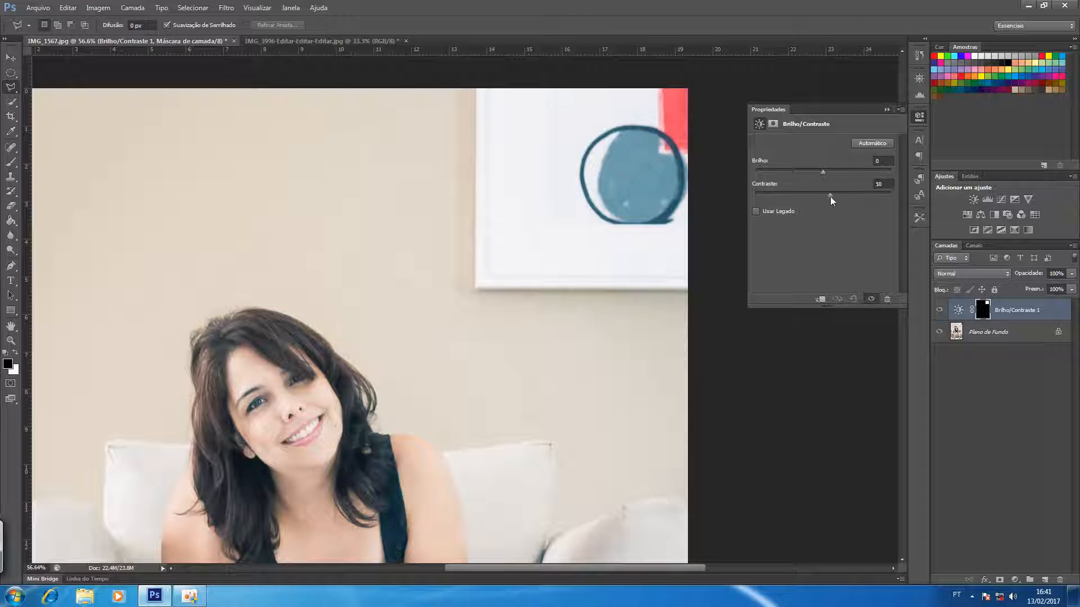
mouse_move(882, 197)
left_mouse_down()
mouse_move(757, 186)
mouse_move(892, 200)
left_mouse_up()
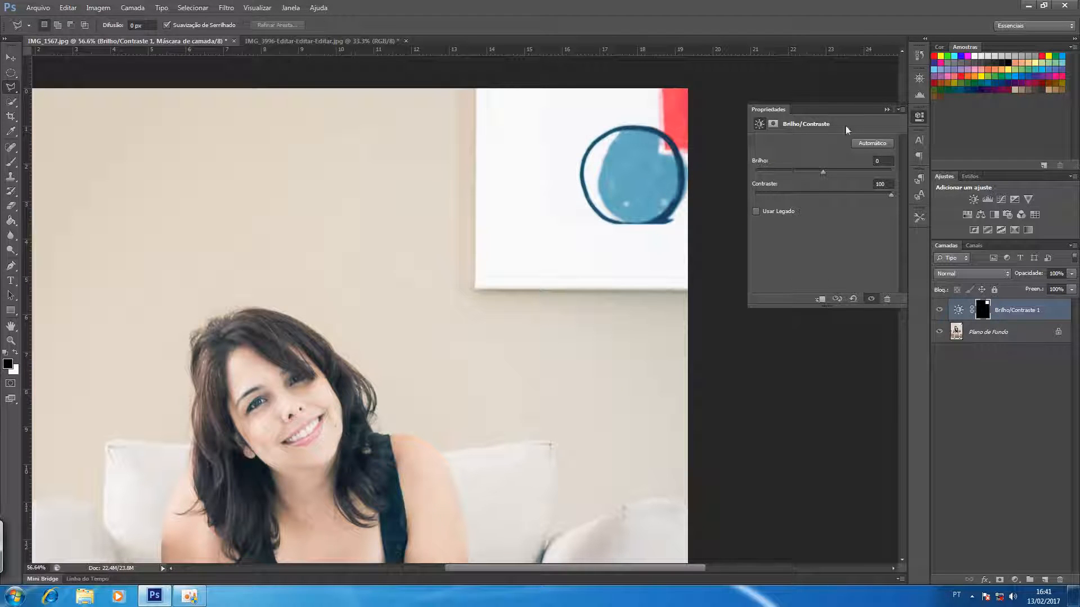
Select the bare skin of the foot on the photo's left side, between ankle strap and shoe, with the Magnetic Lasso tool.
left_click(887, 110)
key("ctrl+0")
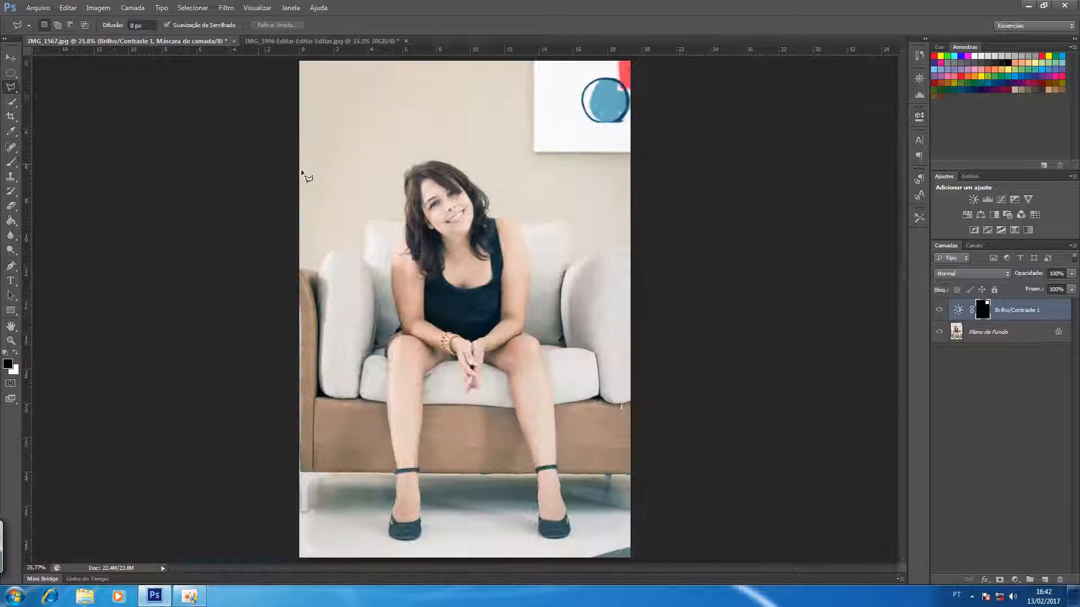
left_click(12, 87)
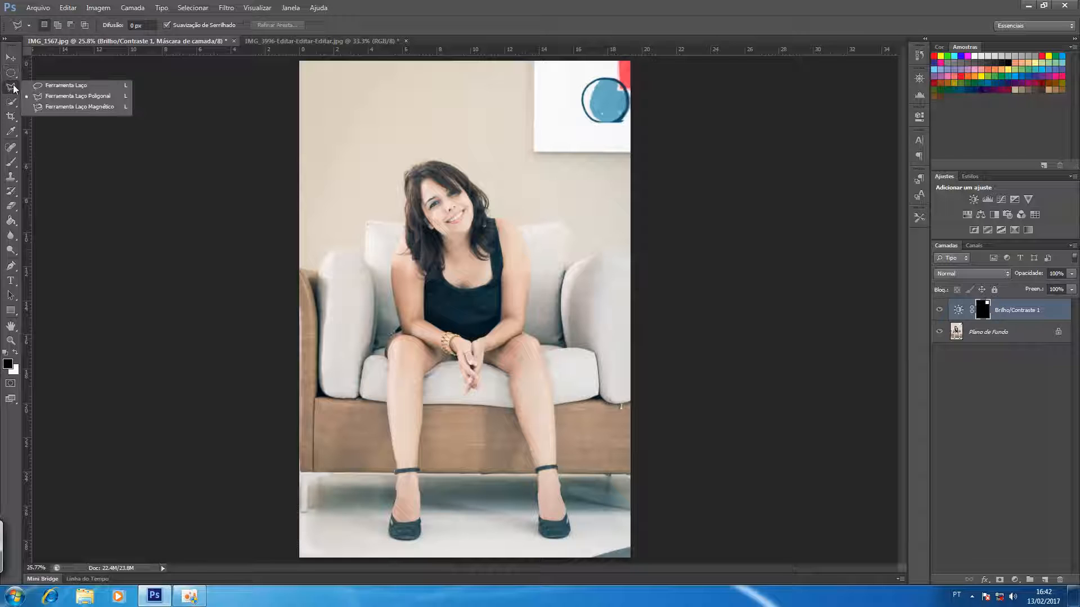
left_click(63, 110)
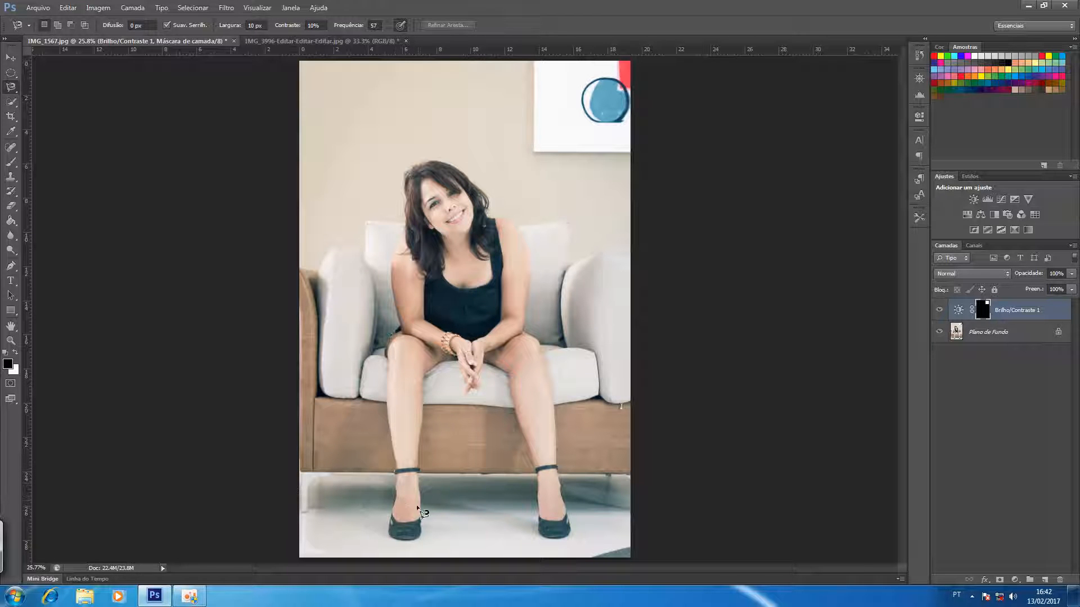
key("z")
mouse_move(407, 494)
left_mouse_down()
mouse_move(449, 480)
mouse_move(453, 449)
mouse_move(455, 177)
left_mouse_up()
key("l")
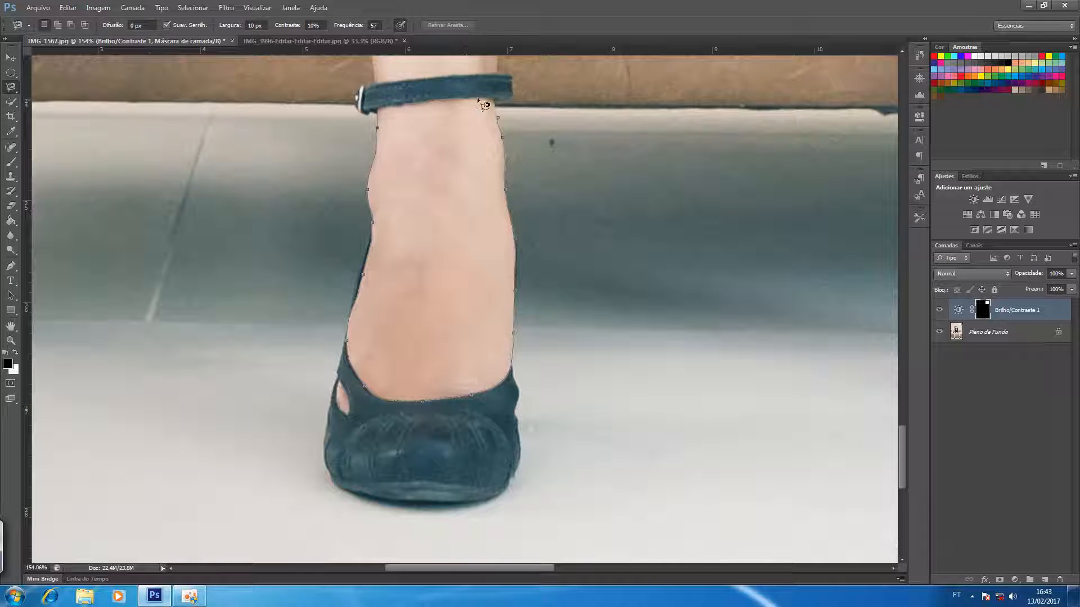
left_click(498, 120)
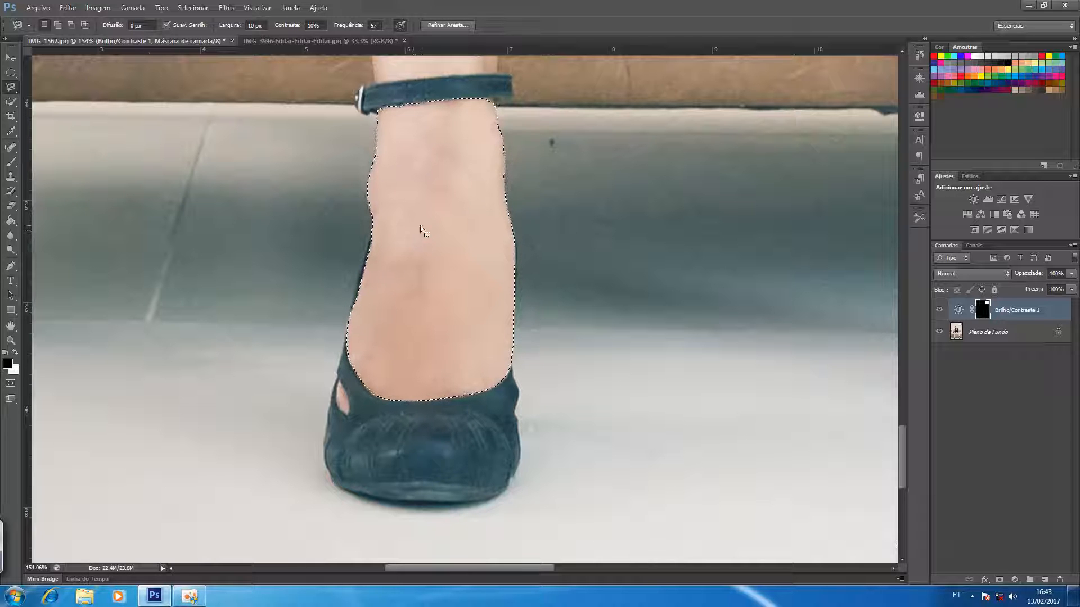
Desaturate the selected foot with a Hue/Saturation adjustment layer at saturation -98, and delete that layer.
key("ctrl+0")
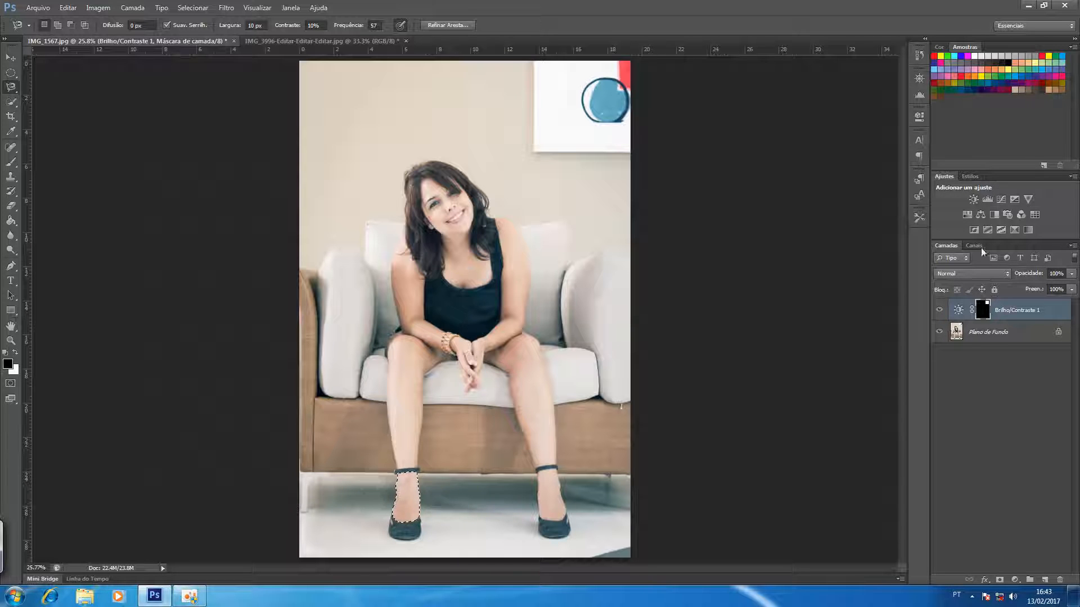
left_click(968, 214)
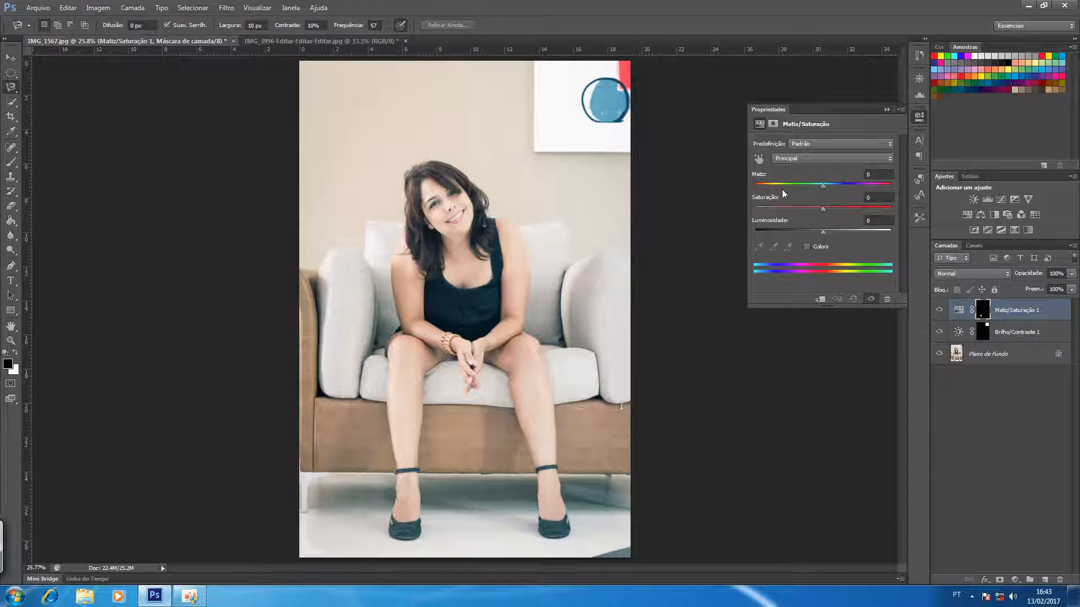
left_click_drag(822, 208, 756, 208)
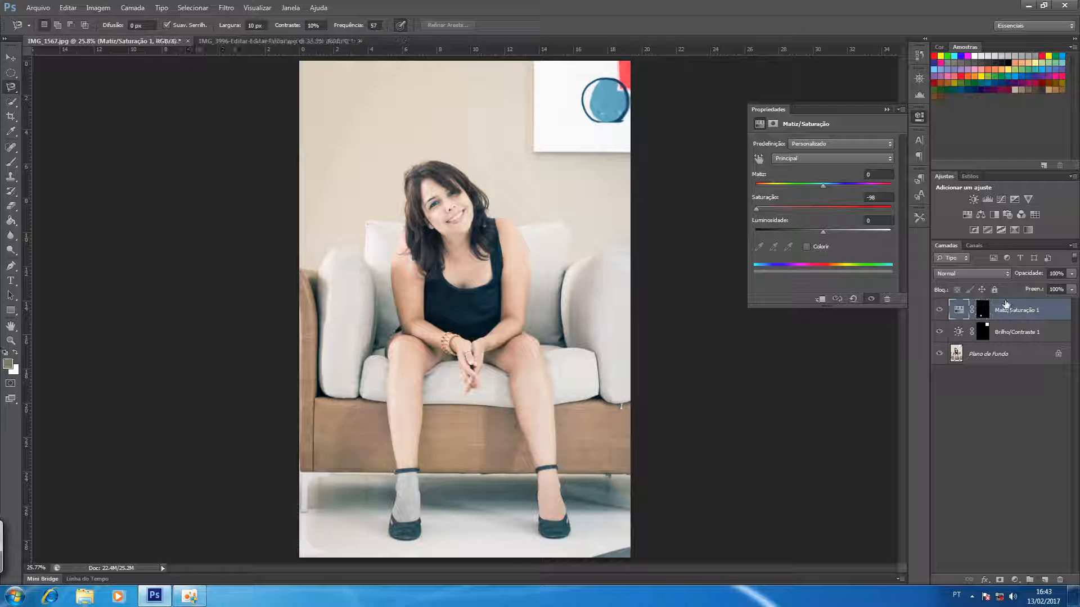
key("Delete")
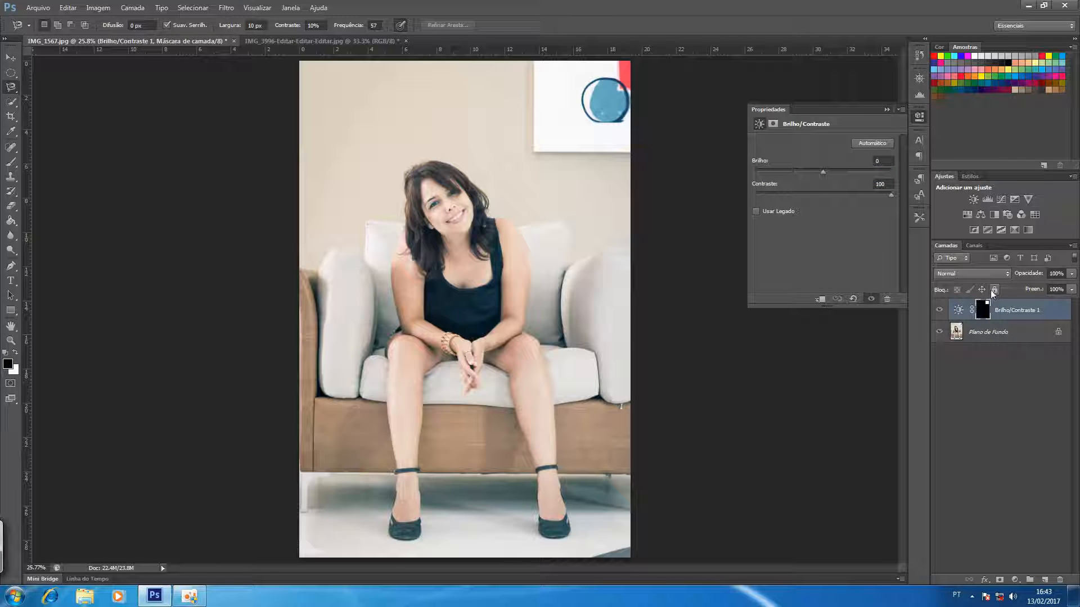
Select the woman's leg on the photo's left side with the Quick Selection tool, subtracting the sofa cushion from the selection.
left_click(11, 103)
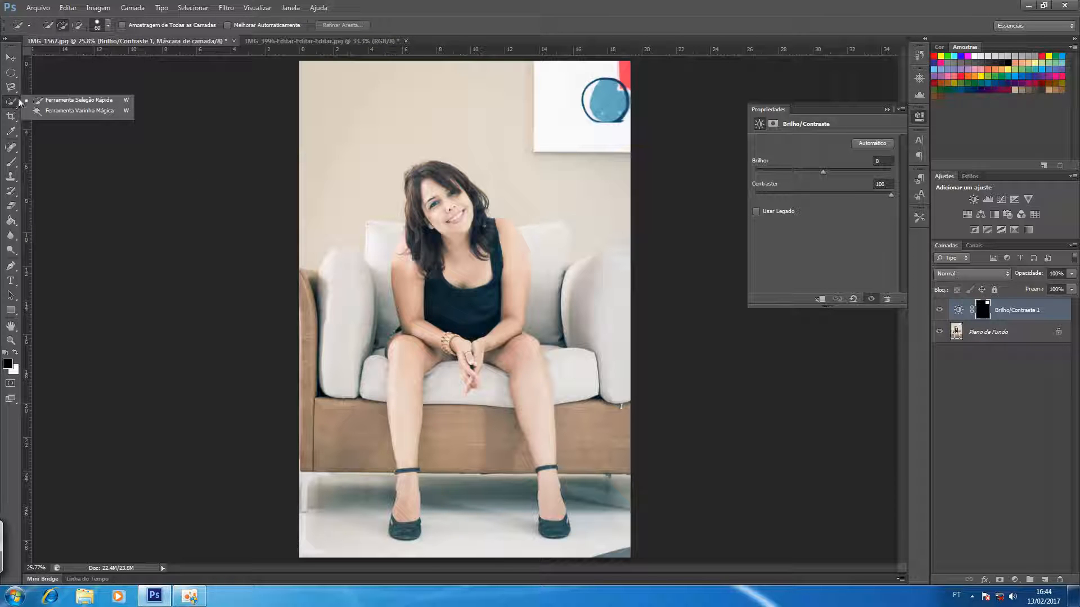
left_click(63, 101)
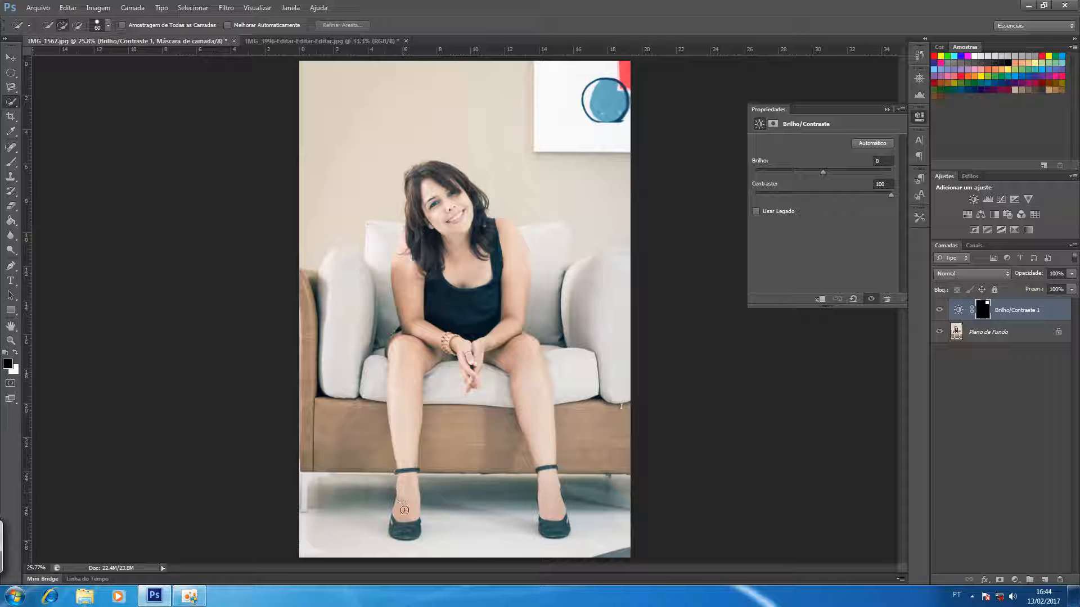
left_click_drag(409, 501, 413, 499)
mouse_move(406, 471)
left_mouse_down()
mouse_move(430, 371)
mouse_move(400, 364)
mouse_move(415, 379)
left_mouse_up()
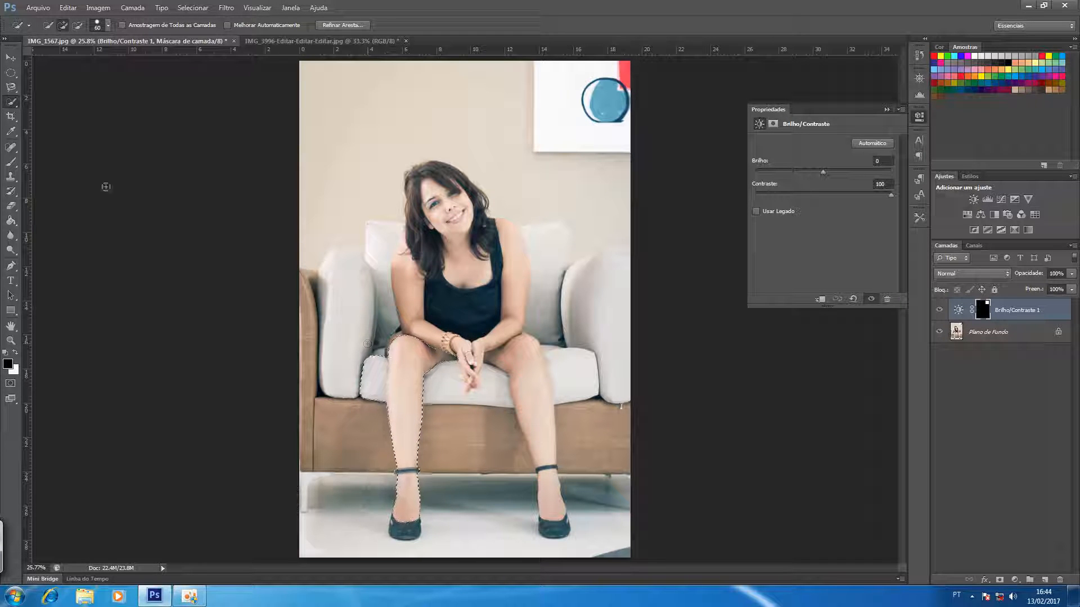
key("alt")
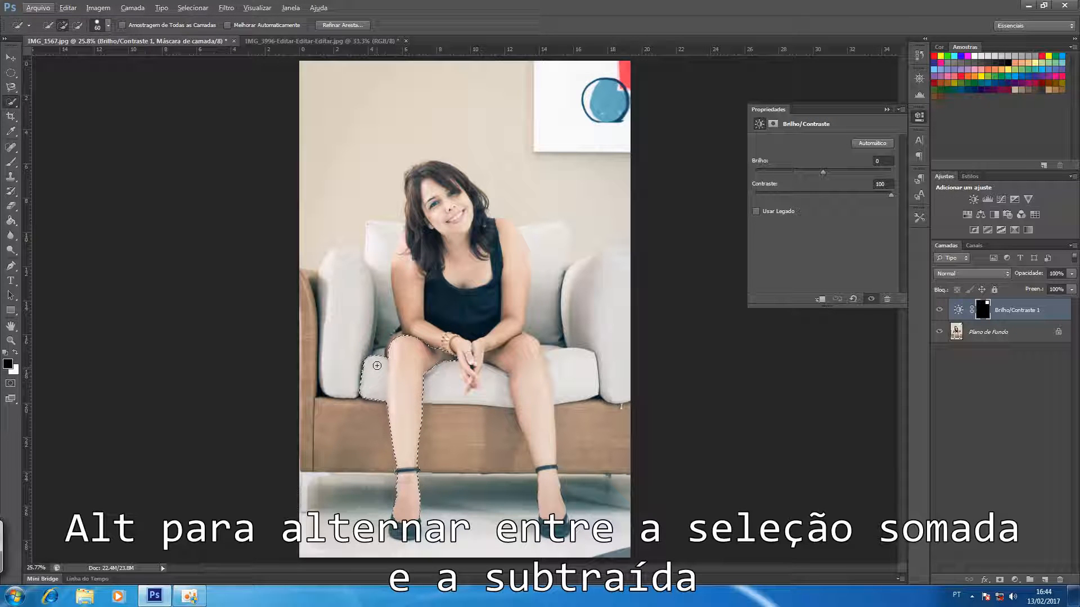
key("alt")
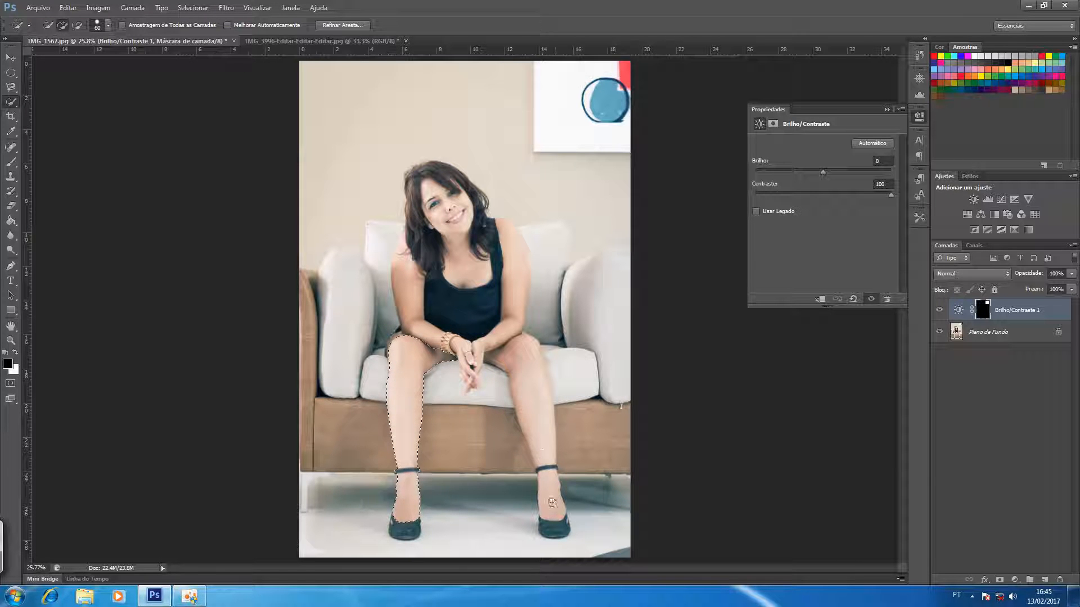
Add the other leg to the selection, subtract the cushion area beside it, and clear the selection.
left_click_drag(547, 466, 527, 373)
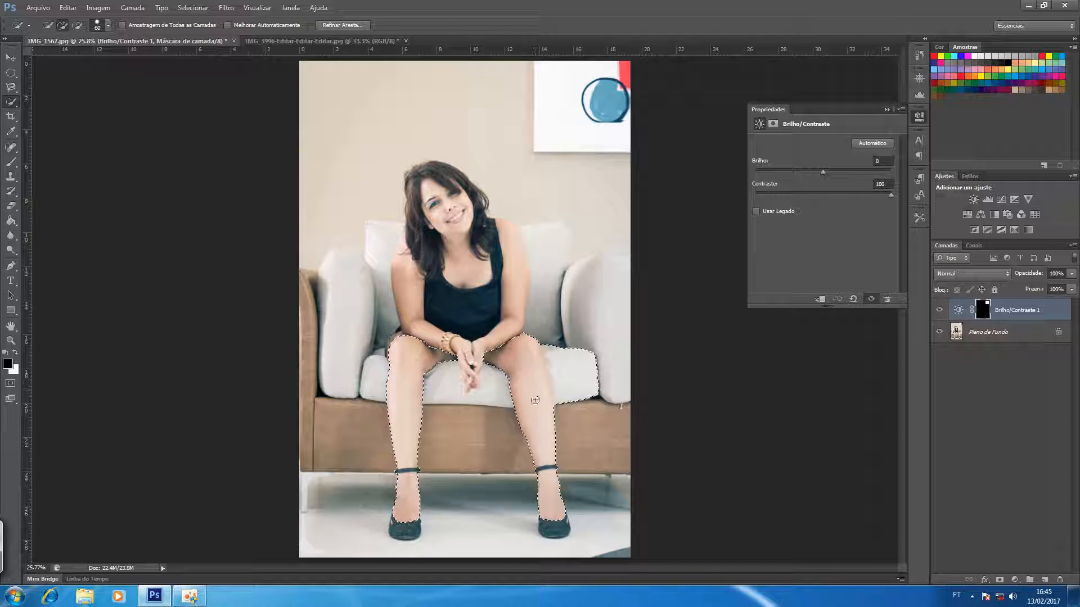
left_click_drag(563, 400, 544, 346)
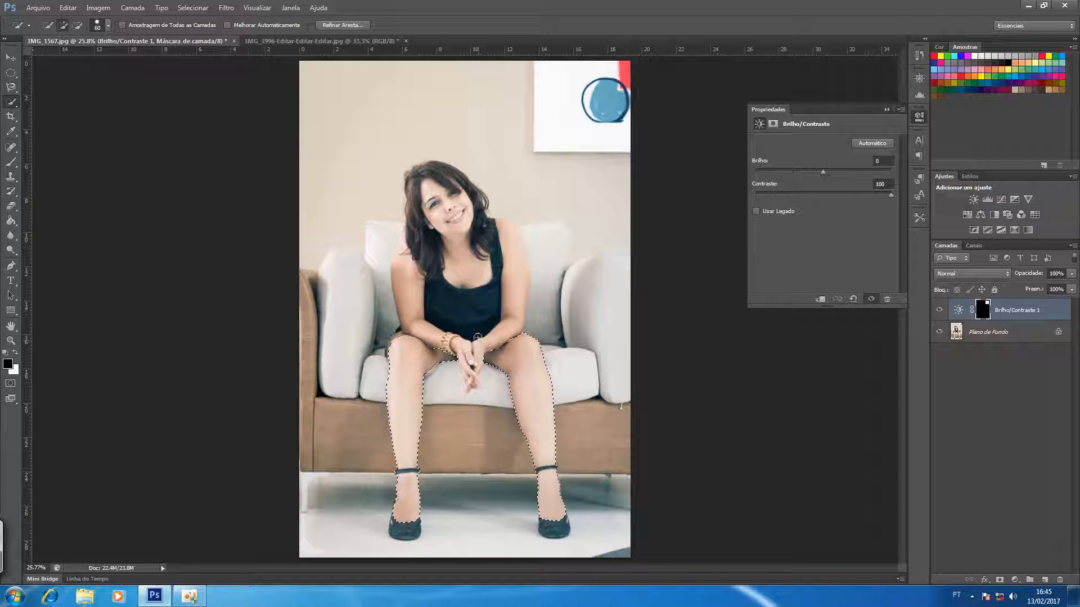
key("ctrl+d")
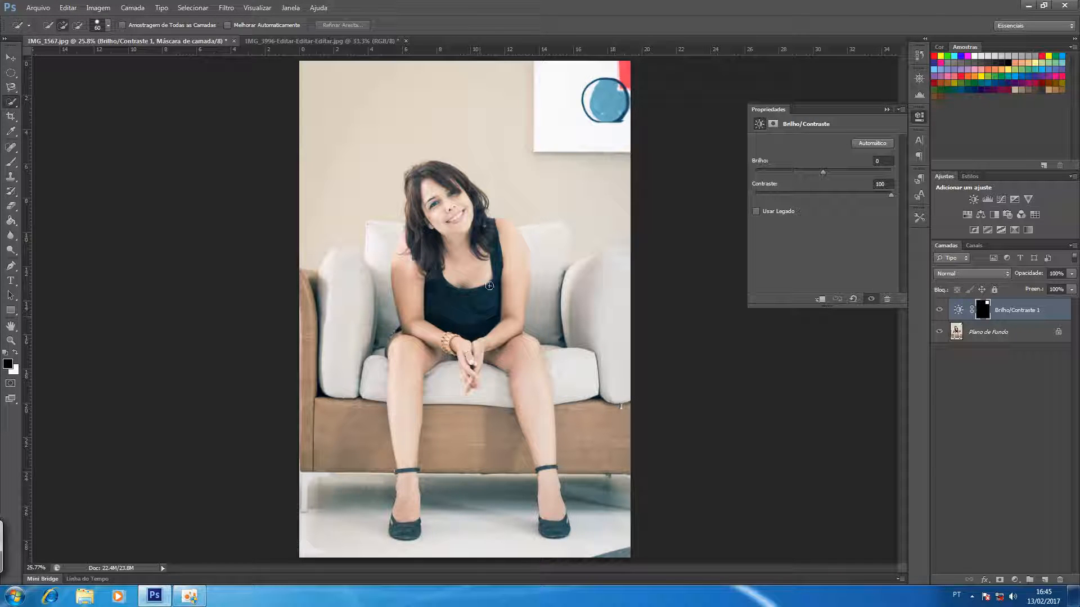
Select the framed wall picture including its blue circle with the Quick Selection tool, and deselect it.
mouse_move(554, 72)
left_mouse_down()
mouse_move(555, 98)
mouse_move(580, 90)
mouse_move(573, 76)
left_mouse_up()
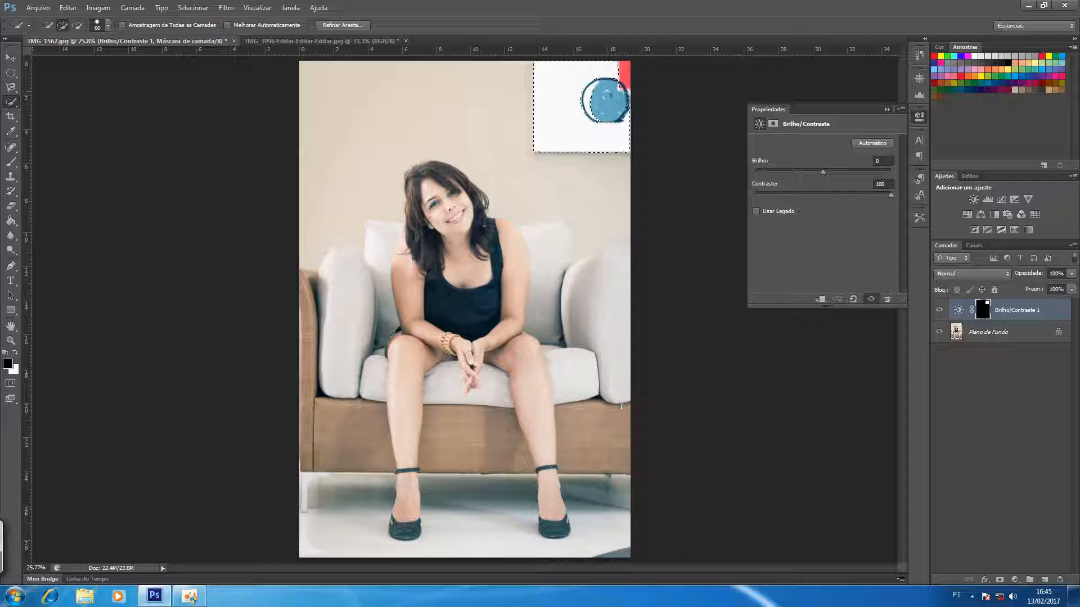
left_click(609, 106)
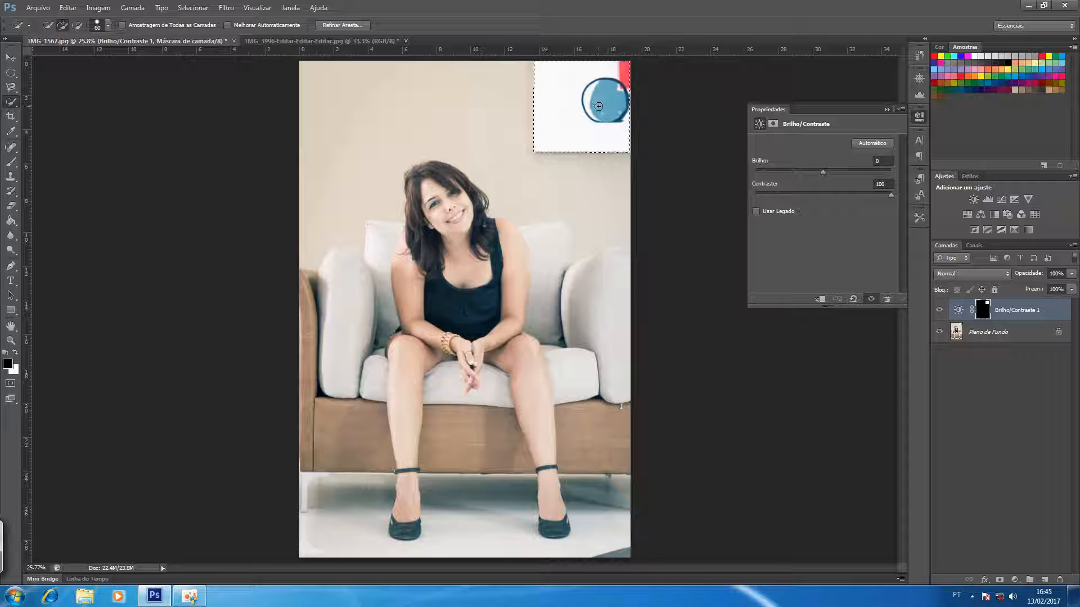
right_click(10, 104)
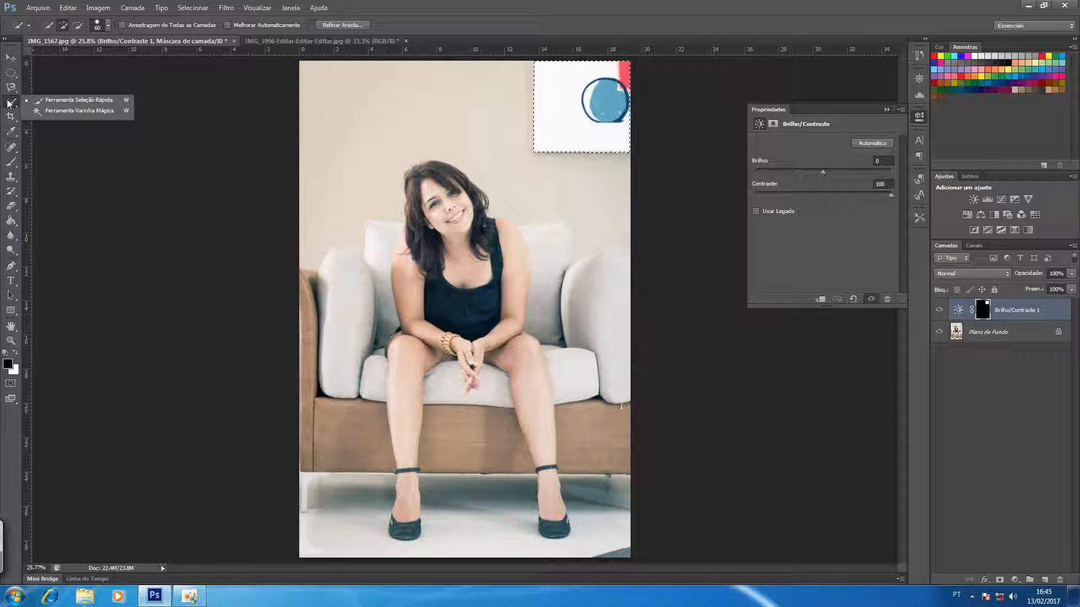
key("ctrl+d")
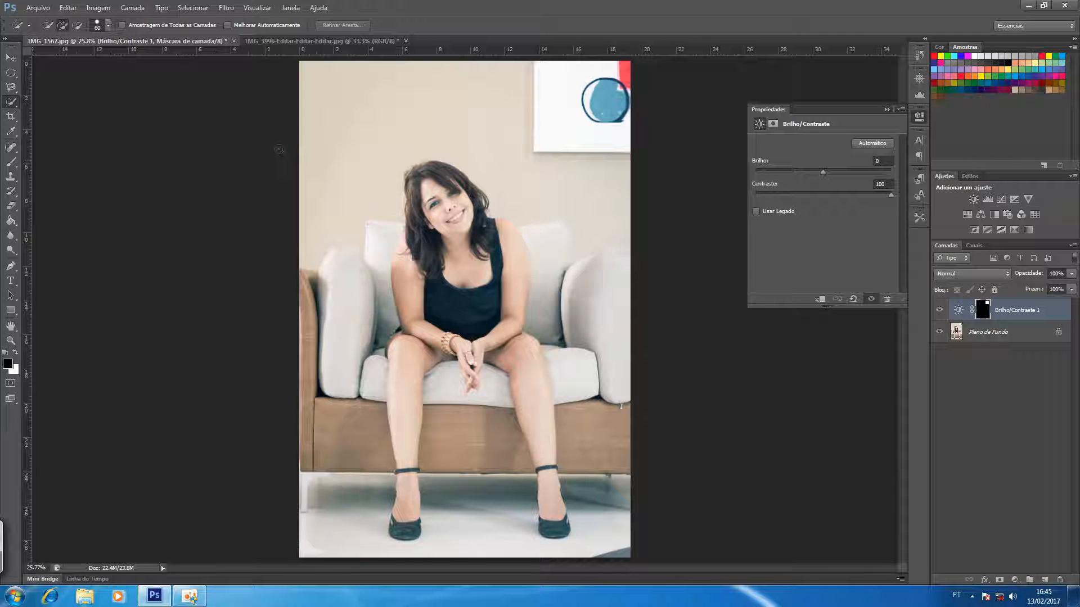
Switch to the pink flower photo and select its matching pink tones with the Magic Wand by sampling a front flower petal.
right_click(10, 103)
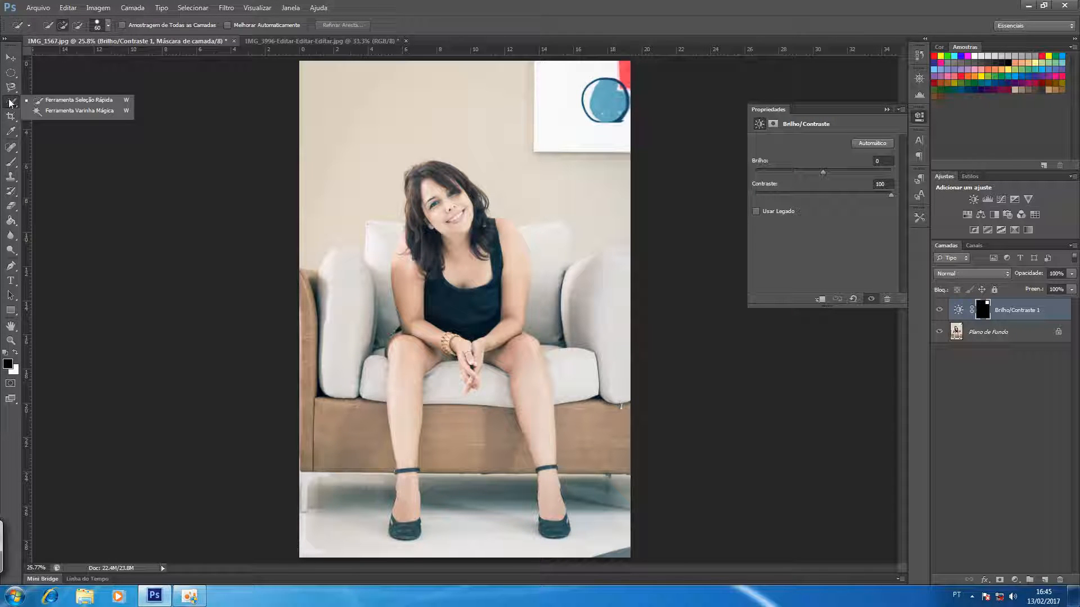
left_click(59, 110)
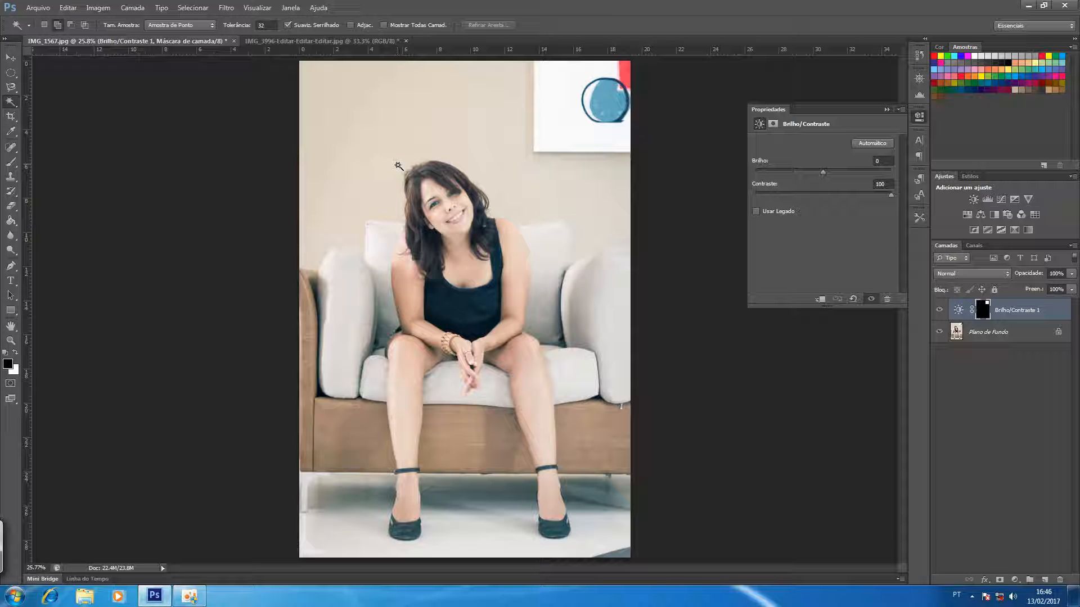
key("ctrl+Tab")
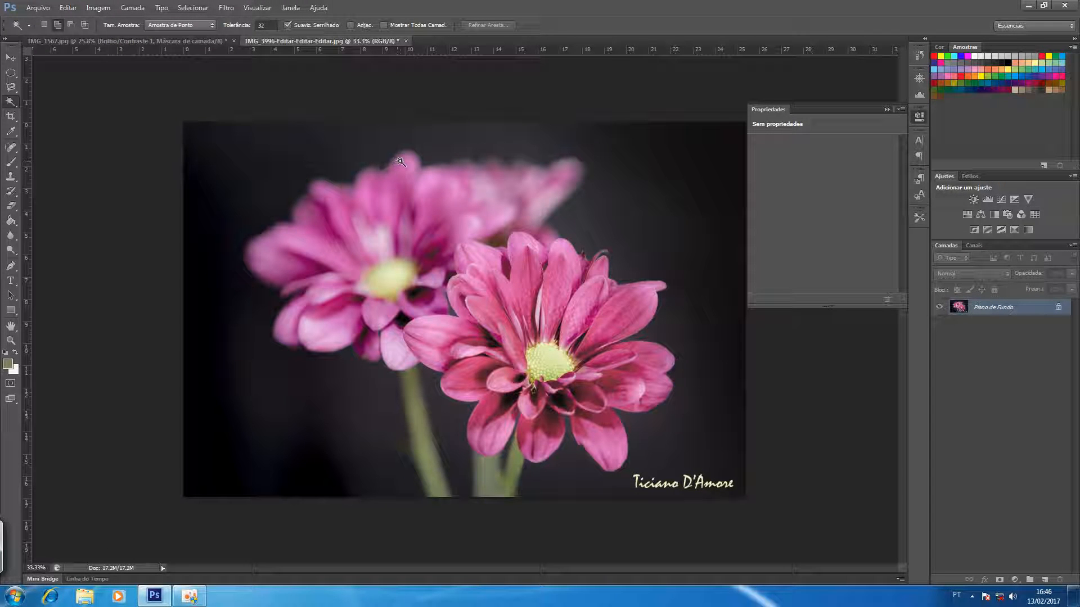
left_click(618, 299)
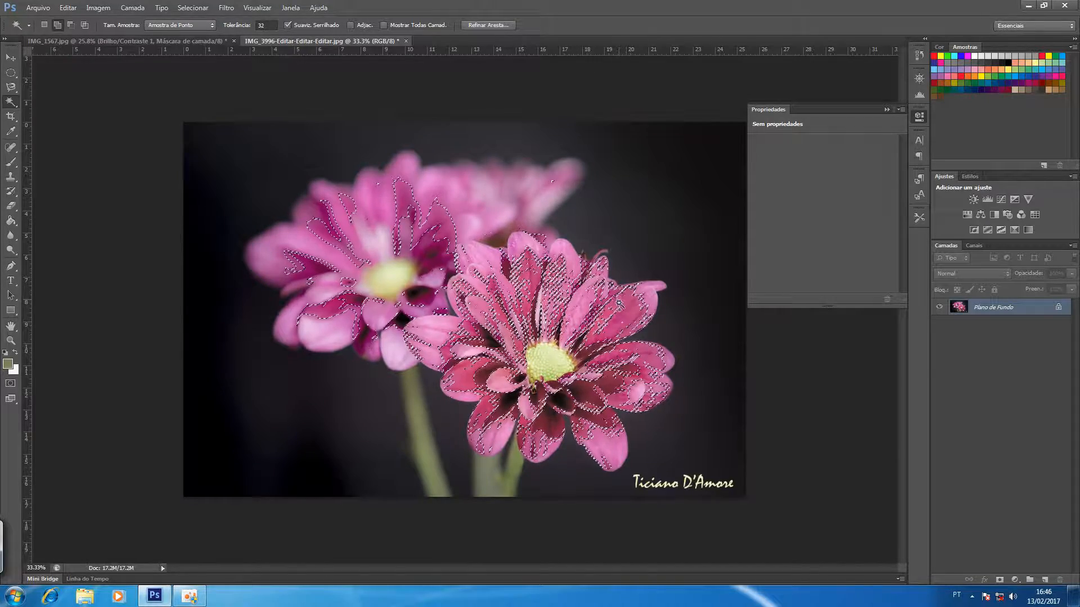
Raise the selected petals' saturation to +25 with a Hue/Saturation adjustment layer, and delete that layer.
left_click(967, 215)
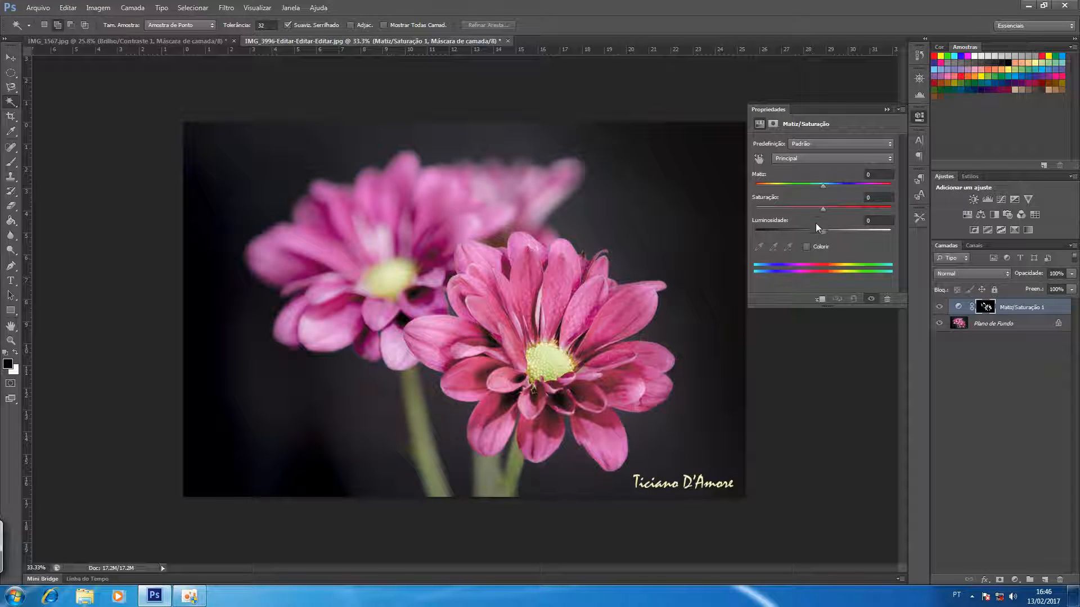
mouse_move(823, 209)
left_mouse_down()
mouse_move(856, 209)
mouse_move(839, 206)
left_mouse_up()
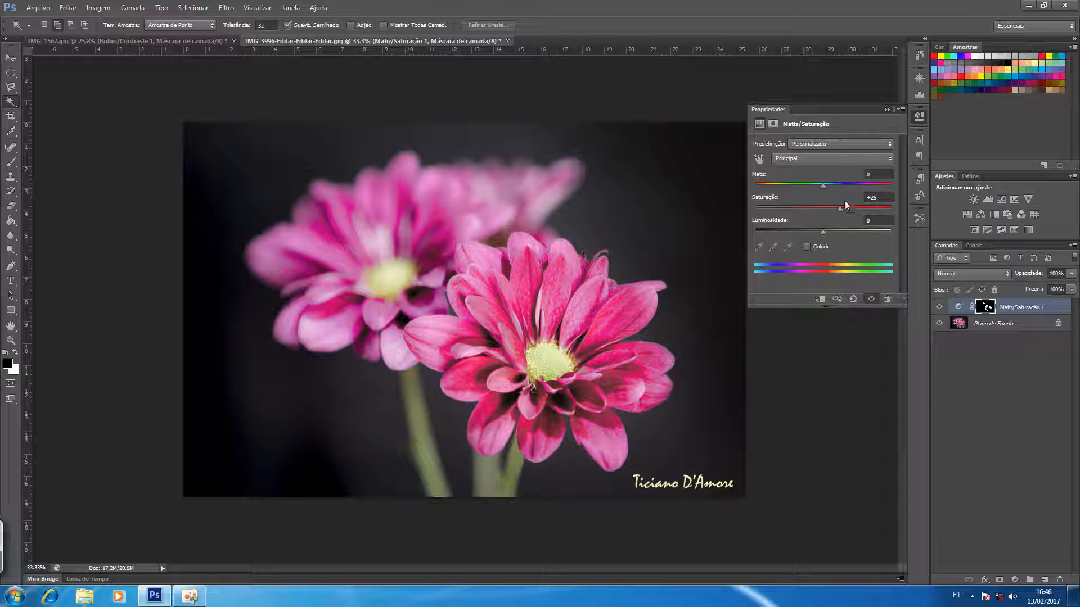
left_click(887, 299)
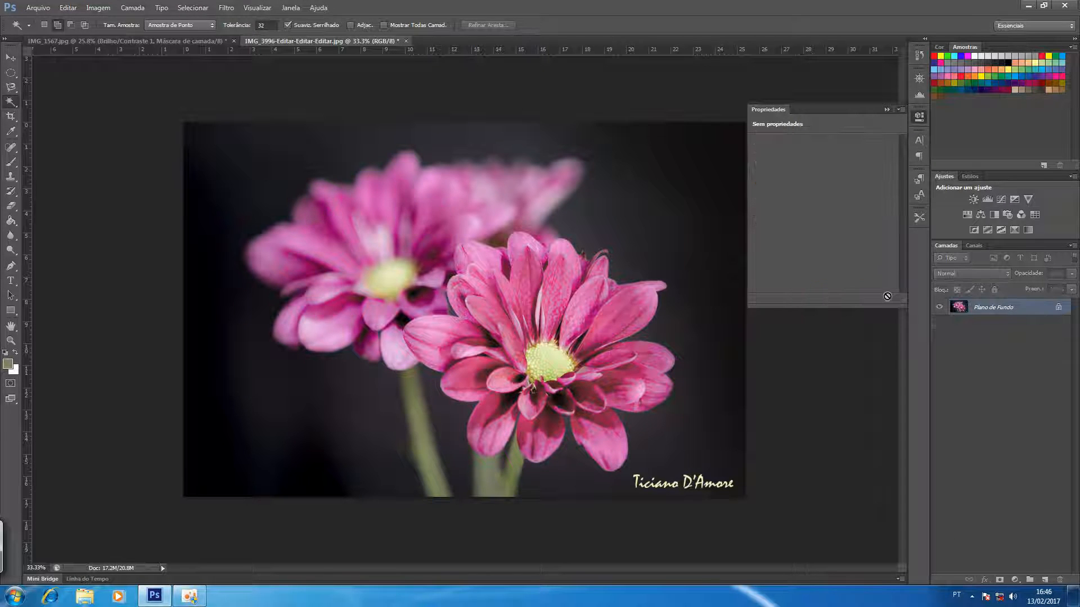
Select a single front flower petal's tones with the Magic Wand's Contiguous option on, turn the option off and clear the selection.
left_click(350, 24)
left_click(622, 316)
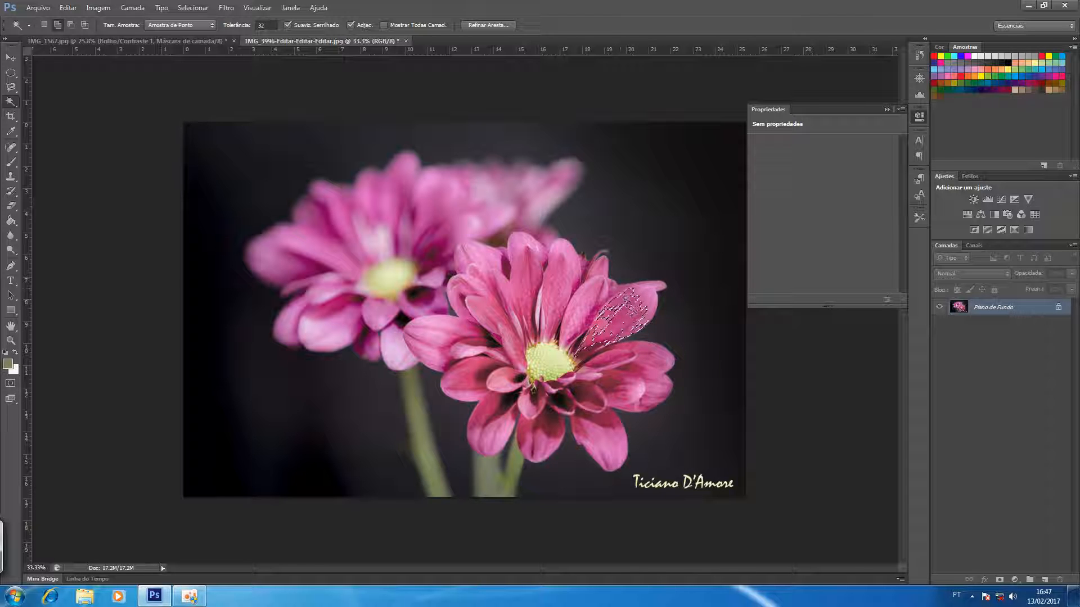
left_click(350, 24)
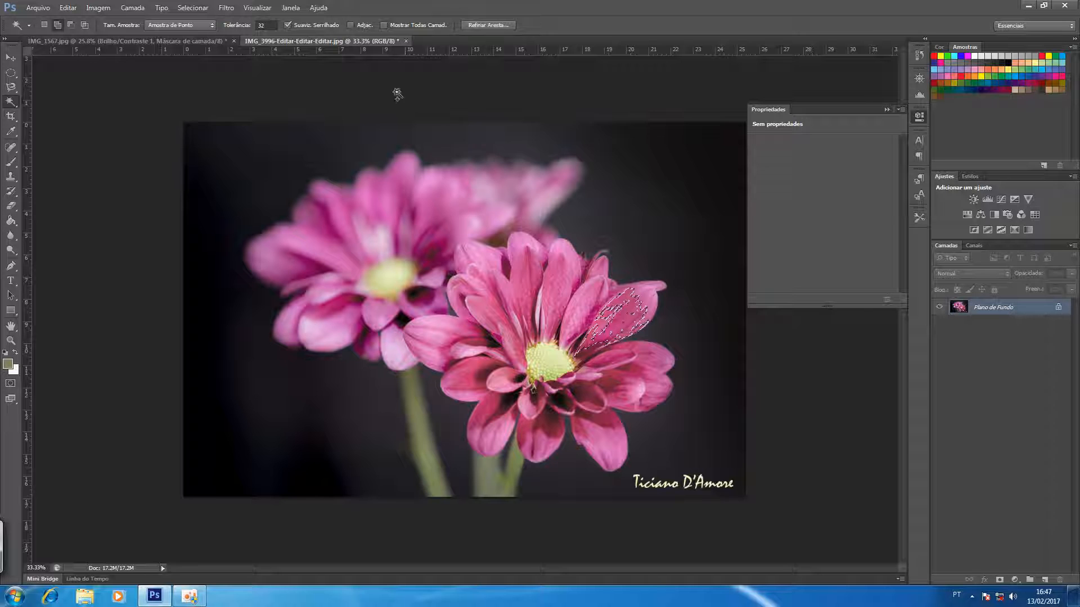
key("ctrl+d")
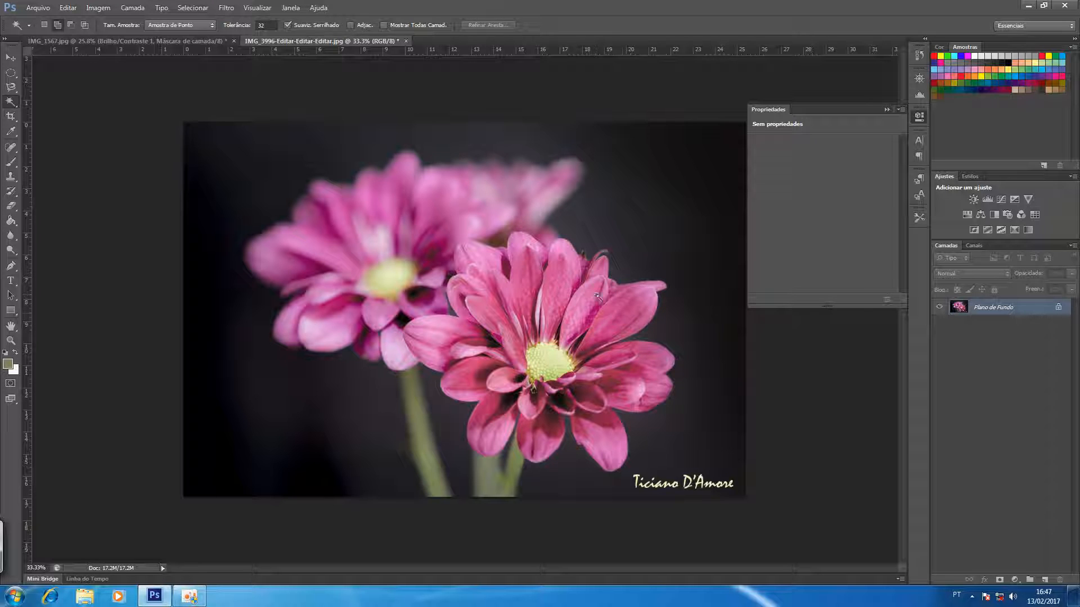
Select similar pink tones across all the flowers by sampling the same petal without Contiguous, and deselect them.
left_click(623, 314)
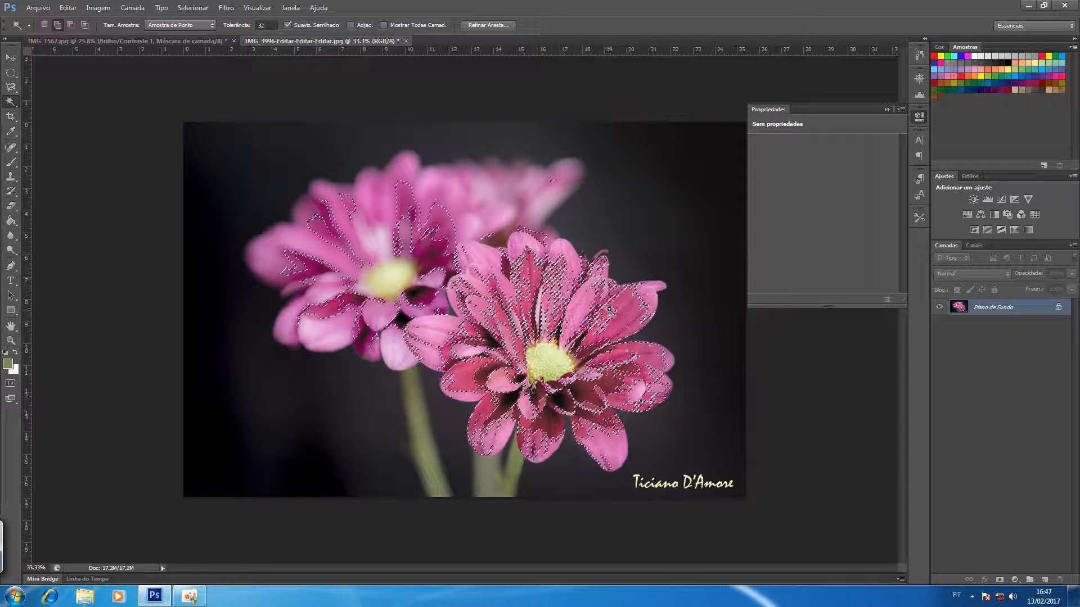
key("ctrl+d")
key("ctrl+d")
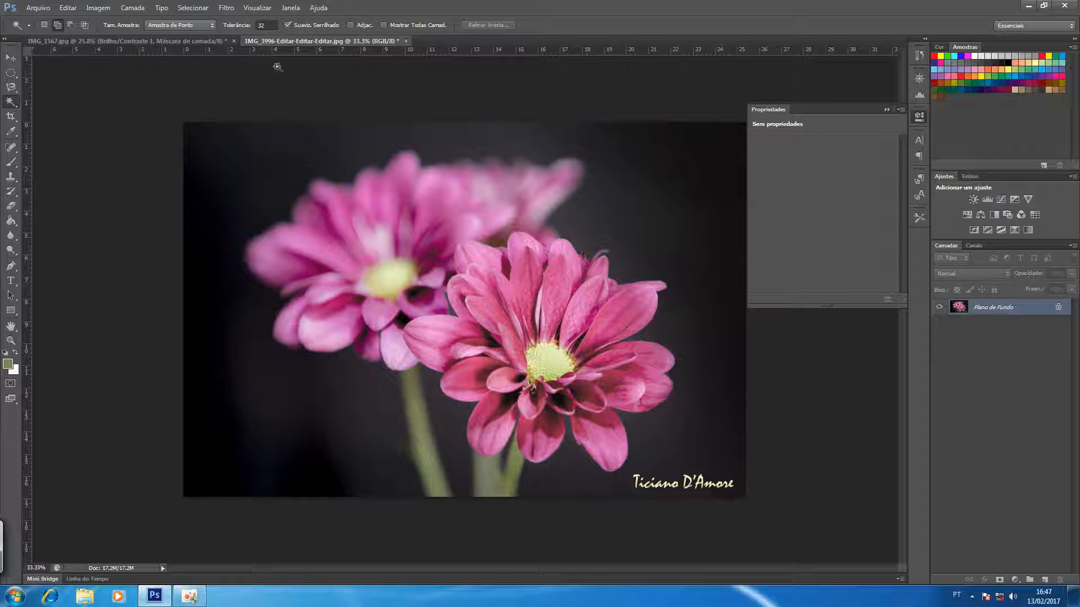
Set the Magic Wand tolerance to 1 and sample the same petal of the front flower.
left_click(268, 26)
type("1")
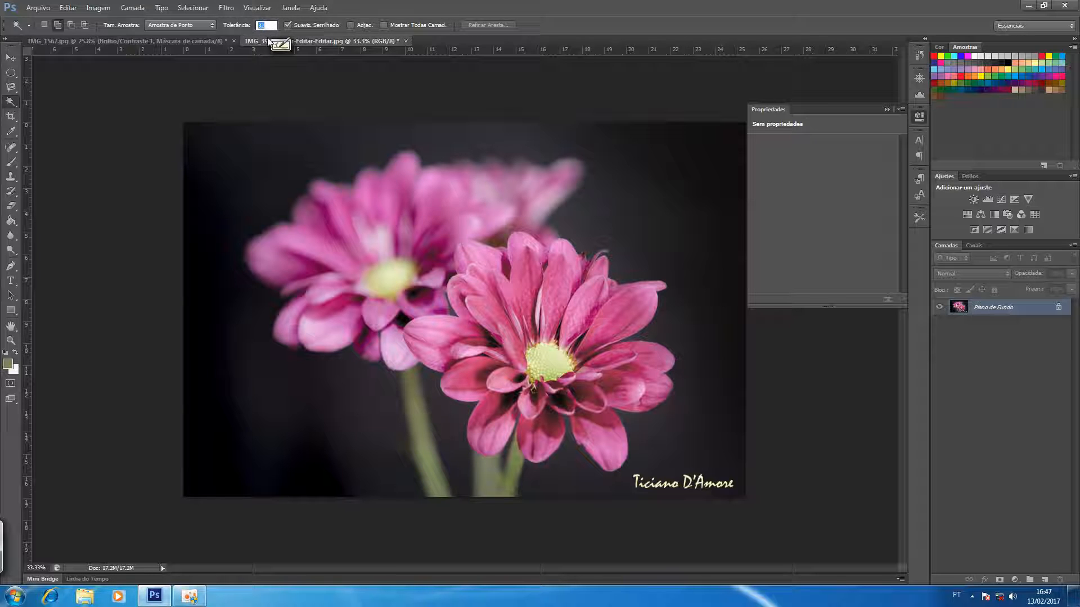
left_click(627, 312)
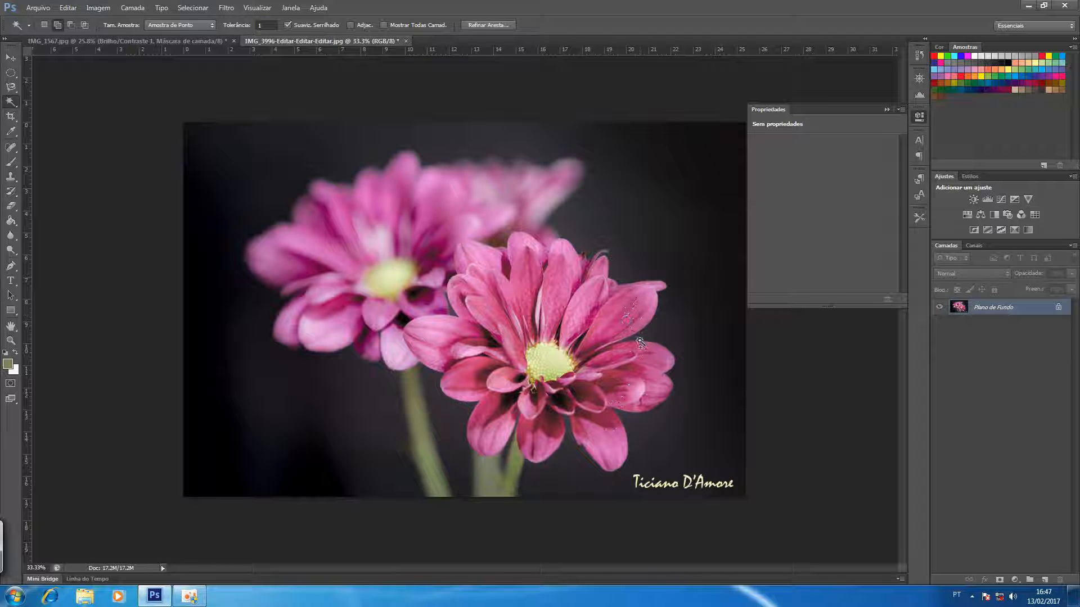
Set the Magic Wand tolerance to 50, select the pink tones from a front flower petal, and deselect them.
left_click(264, 26)
type("50")
left_click(597, 328)
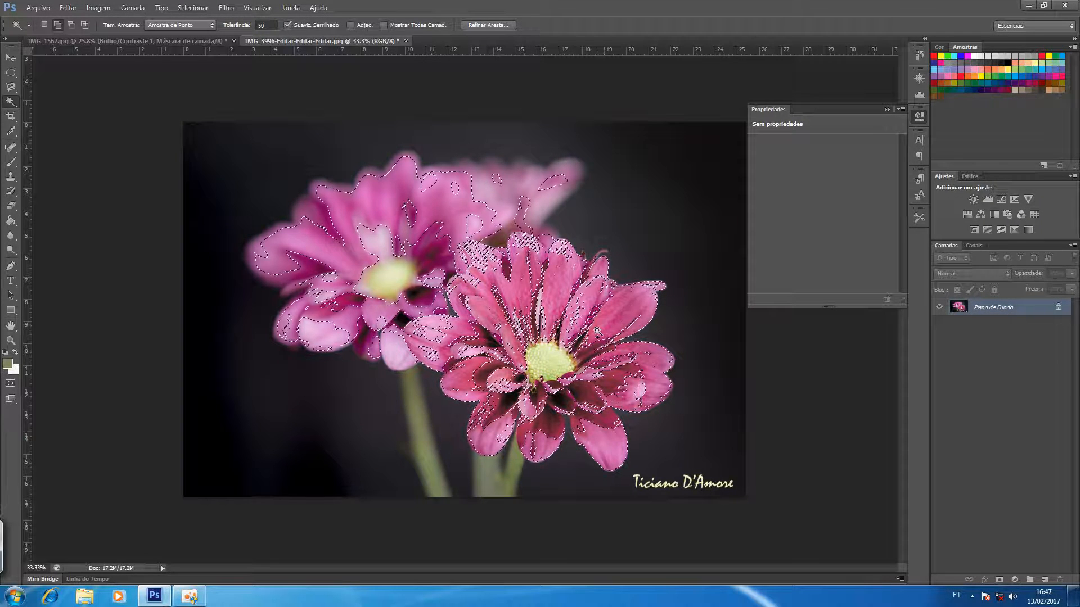
key("ctrl+d")
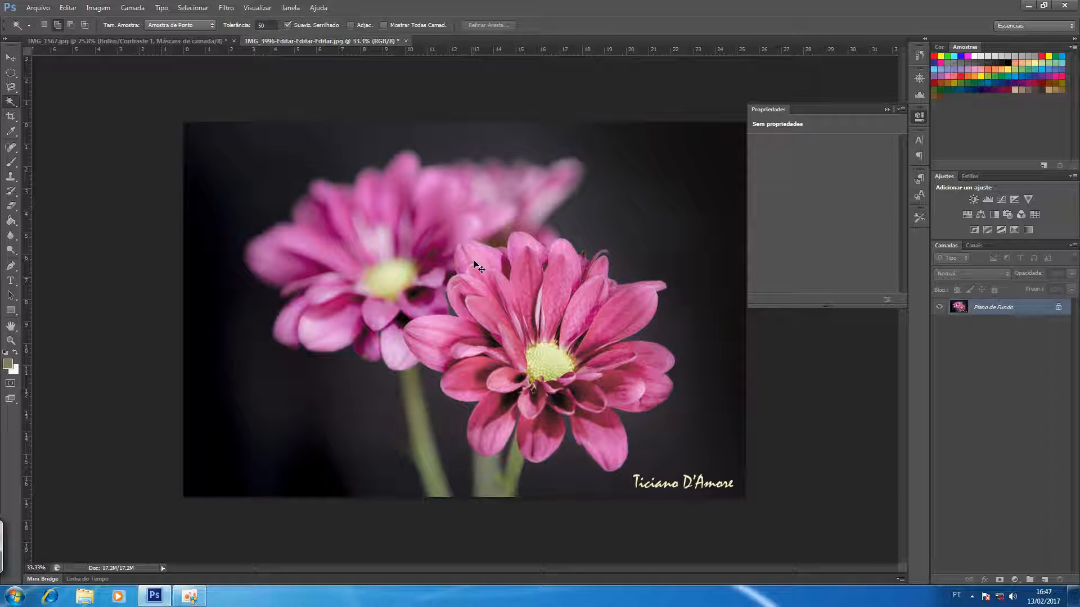
In the seated portrait IMG_1567.jpg, start a Pen tool path with two anchors along the inner edge of the left-hand foot, above the shoe.
key("ctrl+Tab")
key("ctrl+Tab")
key("ctrl+Tab")
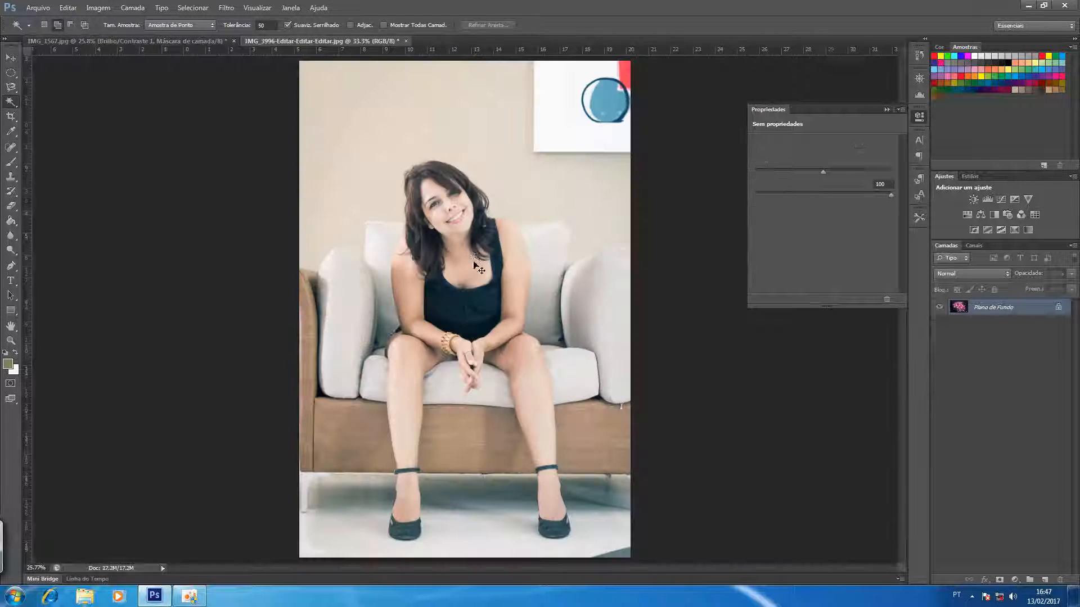
left_click(13, 267)
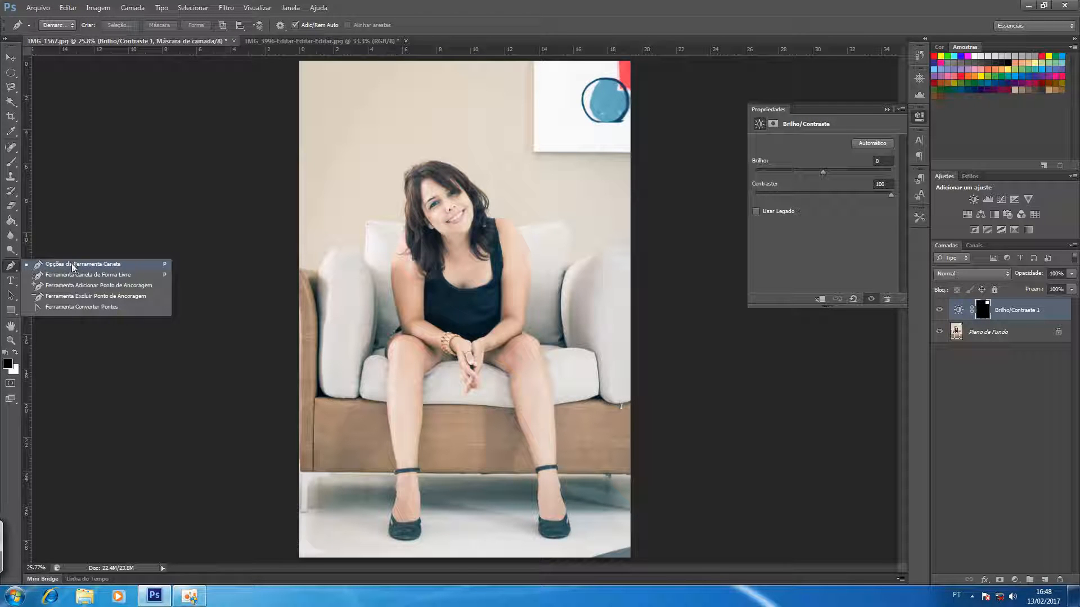
left_click(72, 263)
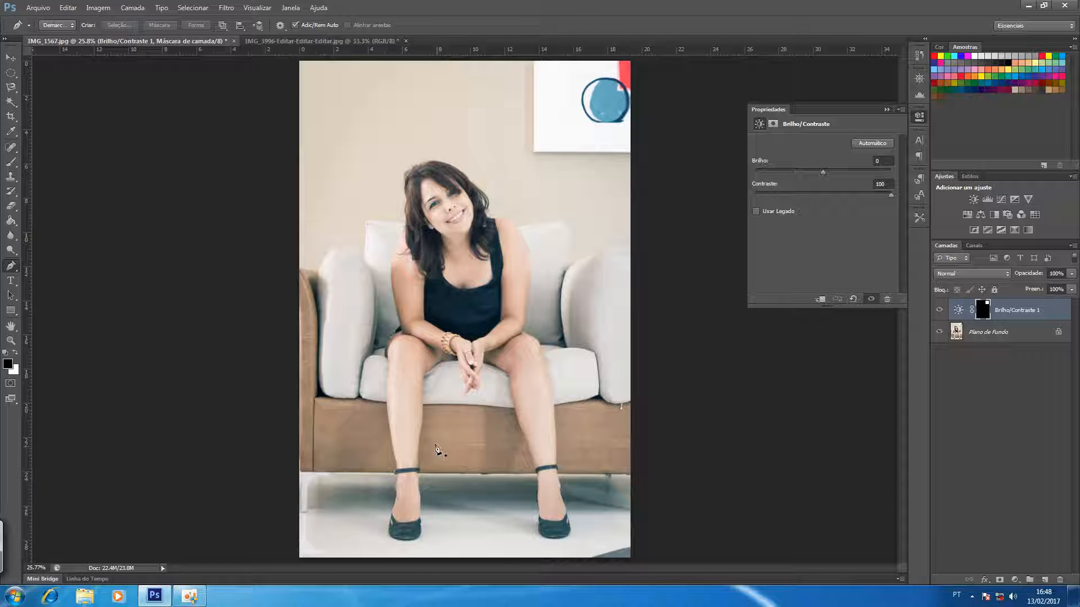
key("z")
left_click_drag(408, 495, 399, 311)
key("p")
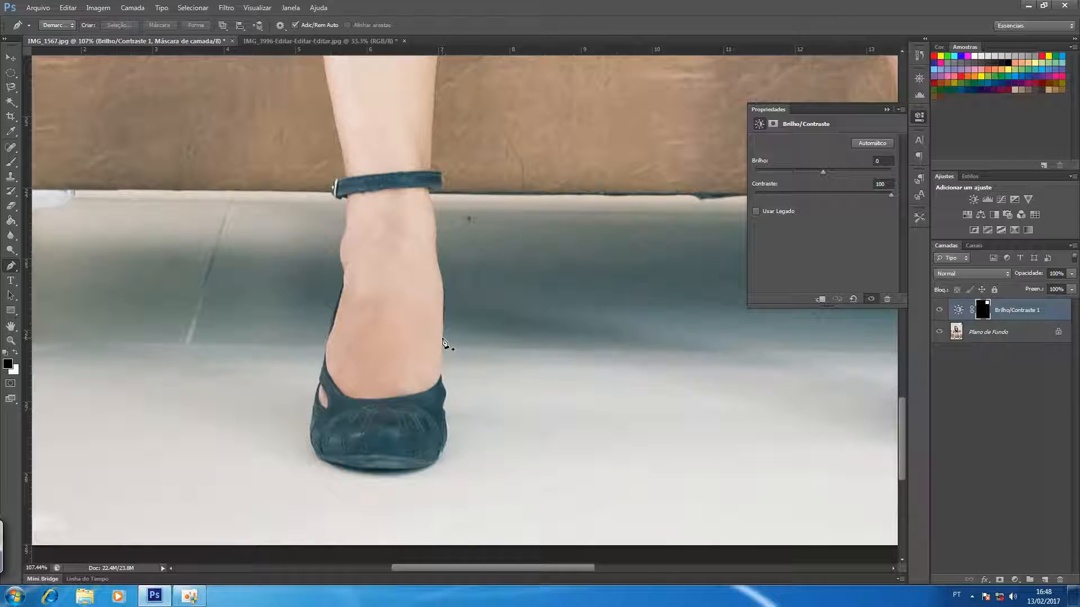
left_click(443, 339)
left_click(442, 364)
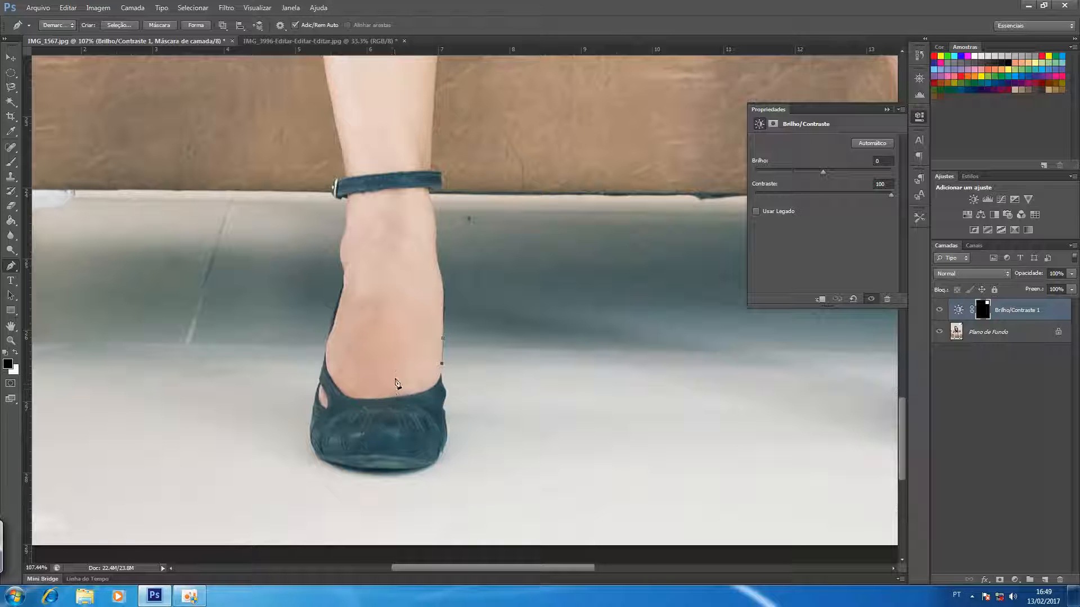
Continue the path with a curved anchor at the middle of the shoe opening, cancel its outgoing handle and add anchors along the shoe edge.
left_click(393, 398)
left_click_drag(376, 381, 331, 399)
left_click_drag(334, 398, 334, 398)
left_click_drag(333, 386, 307, 397)
key("ctrl+z")
key("alt")
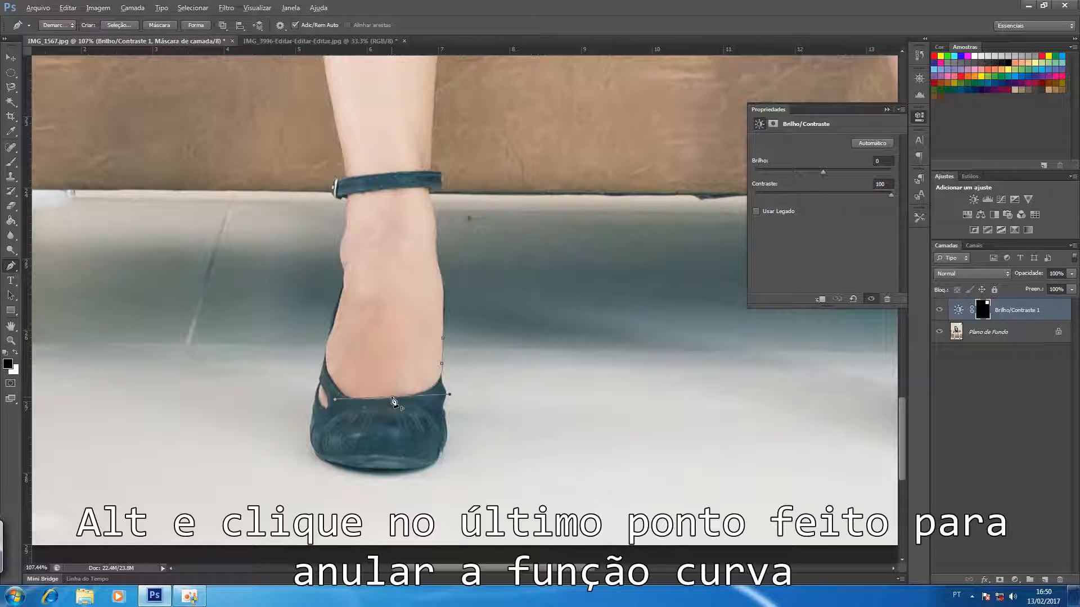
left_click(393, 399, "alt")
left_click(376, 399)
left_click(366, 399)
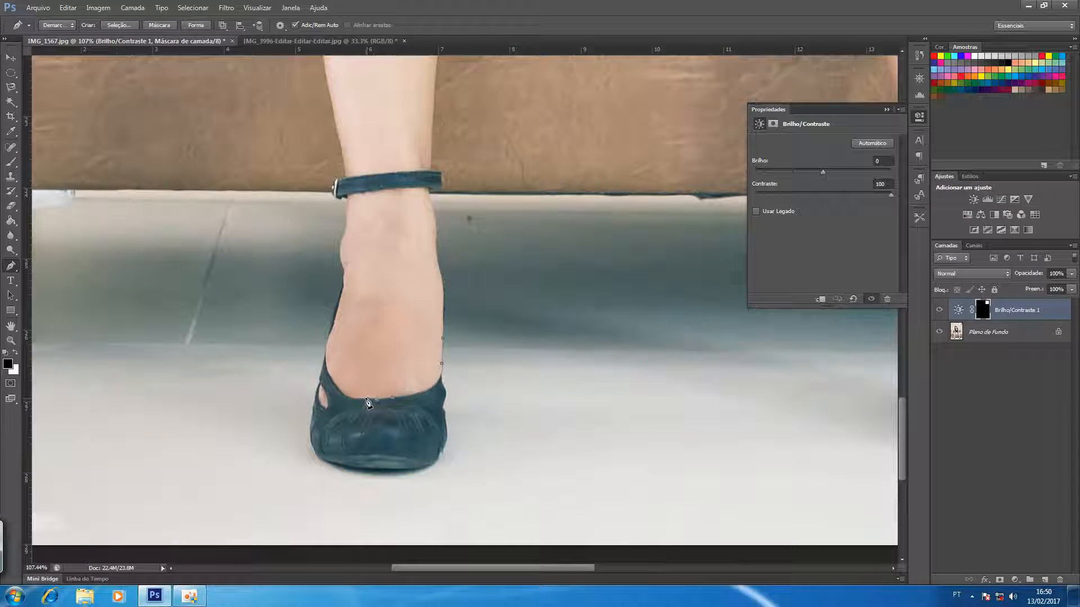
Extend the path around the corner of the shoe opening and up the outer side of the foot to the ankle strap.
left_click_drag(333, 382, 319, 361)
left_click(332, 382, "alt")
left_click(327, 351)
left_click(333, 325)
left_click(343, 288)
left_click_drag(345, 267, 343, 270)
left_click(345, 228)
left_click(347, 196)
Trace the path under the ankle strap and down the inner edge of the foot, and convert it into a new selection.
left_click_drag(429, 190, 432, 235)
left_click(438, 258)
left_click(442, 304)
key("Escape")
left_click(127, 25)
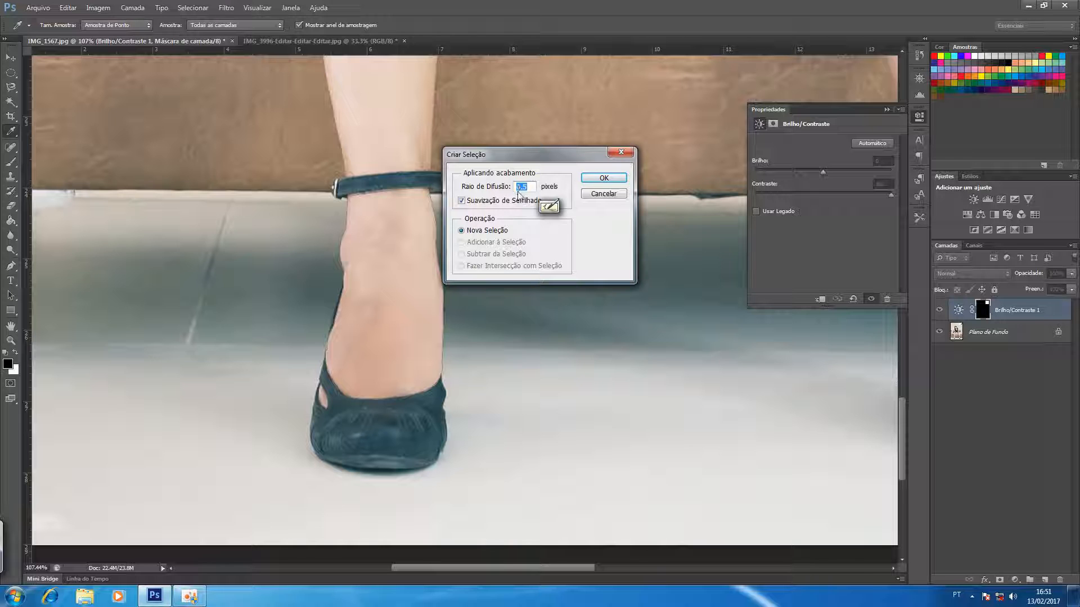
left_click(594, 179)
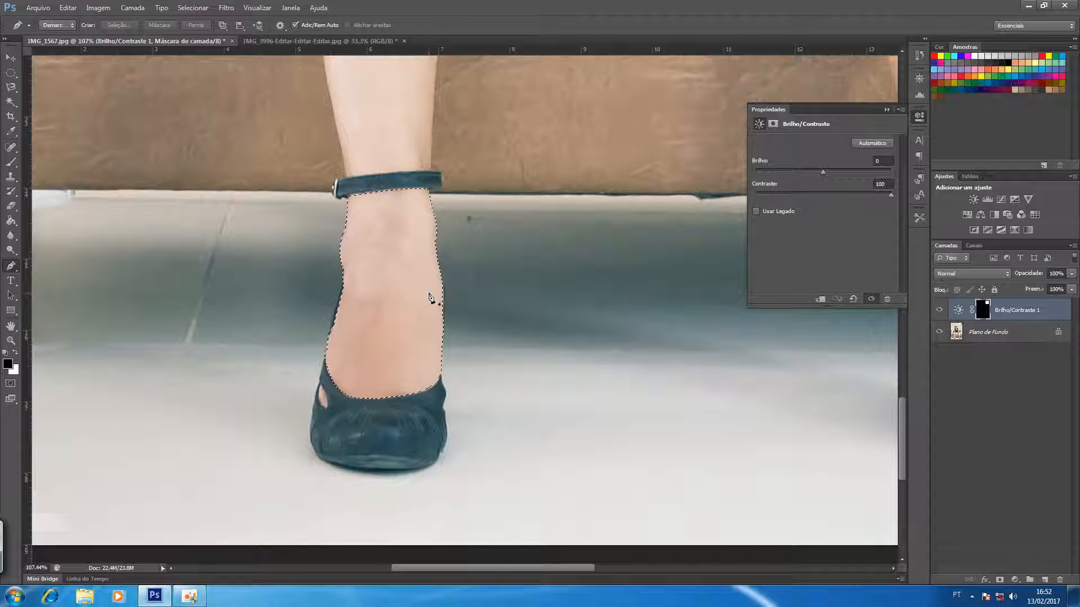
key("ctrl+0")
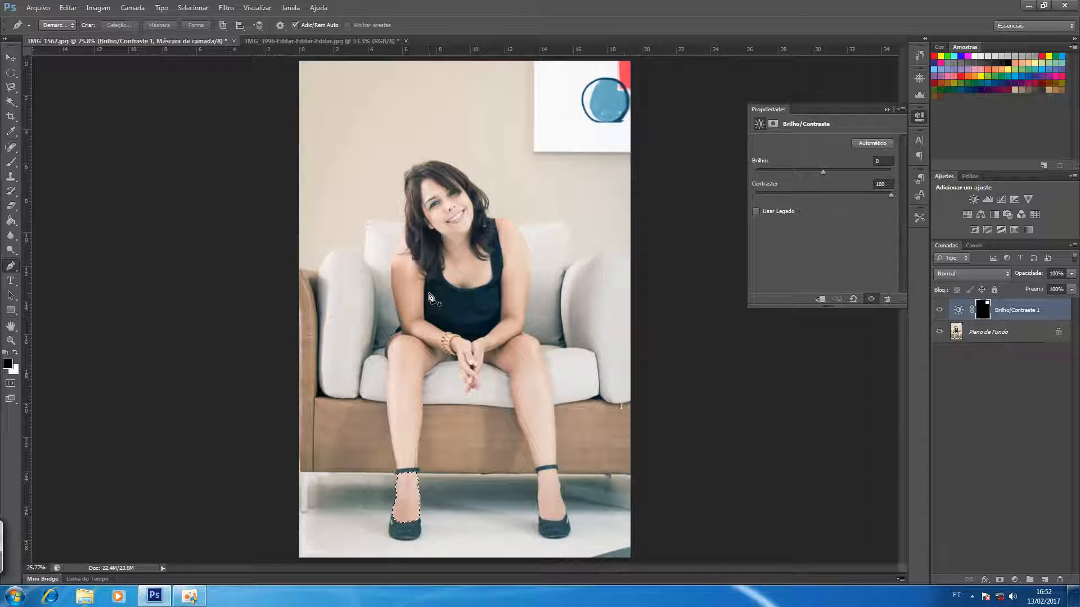
In the flower photo, start a Color Range selection sampled from a front flower petal and set its fuzziness to 79.
left_click(11, 104)
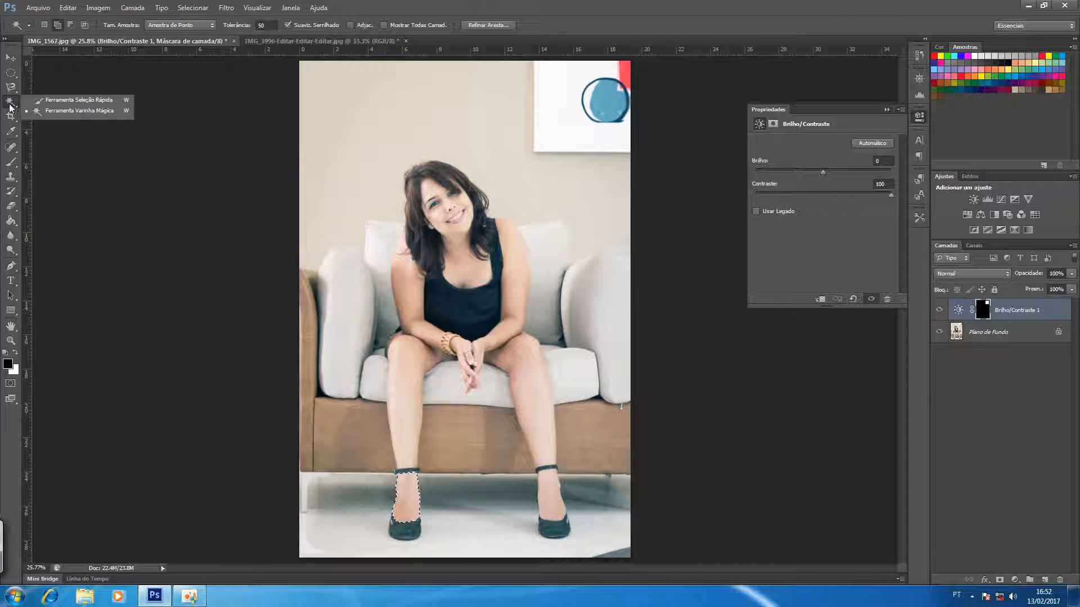
left_click(10, 103)
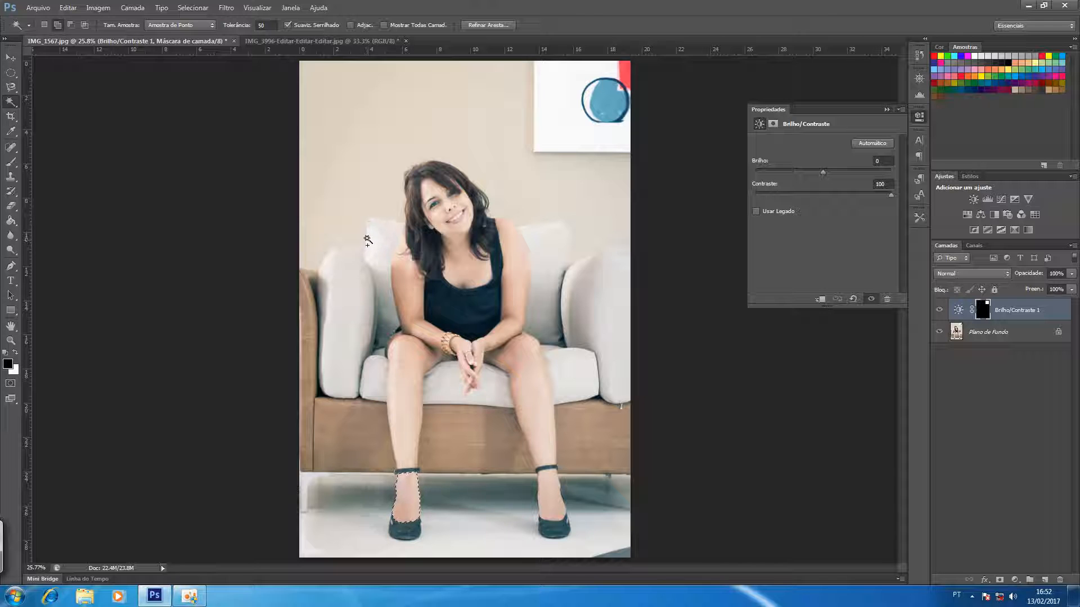
key("ctrl+Tab")
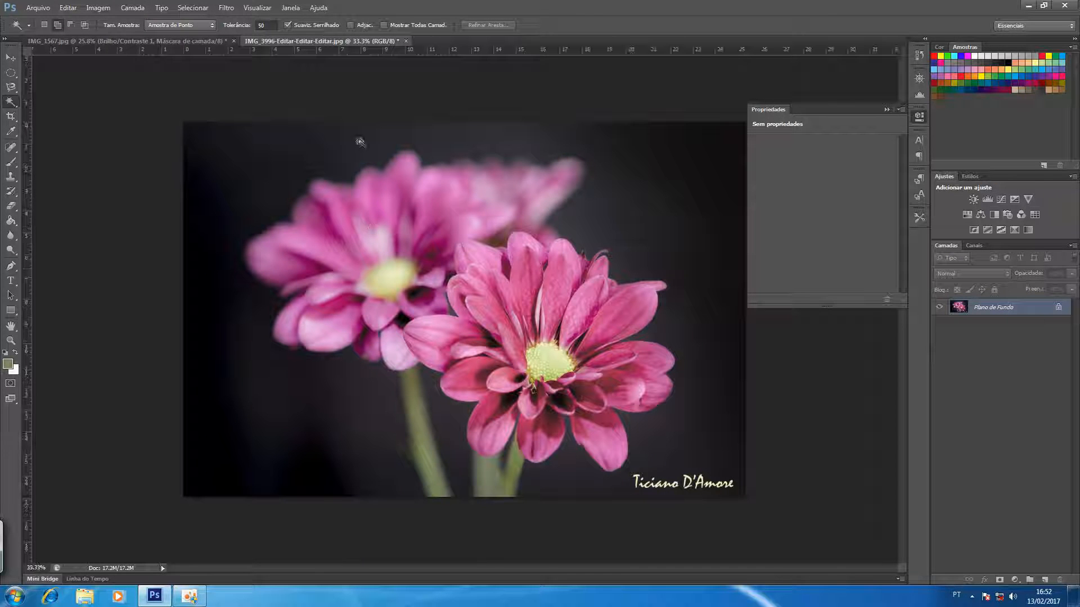
left_click(207, 10)
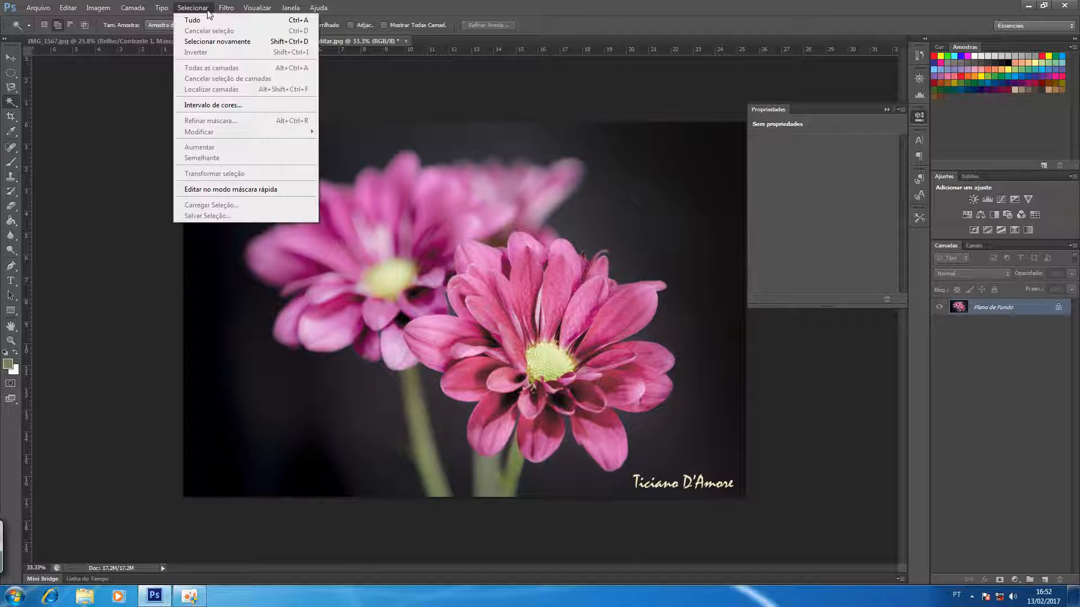
left_click(230, 106)
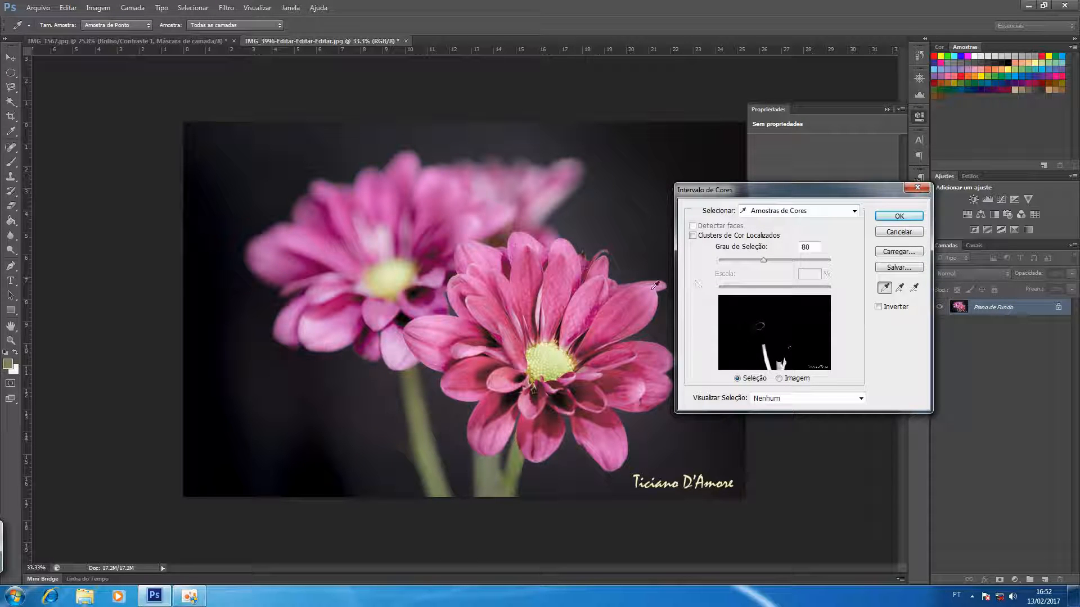
left_click(628, 308)
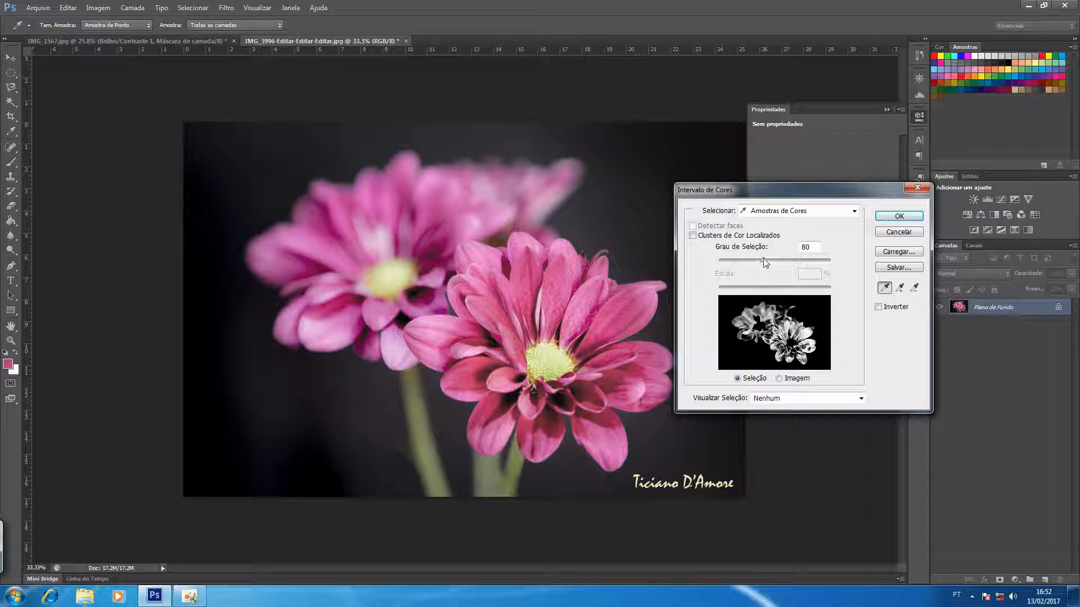
mouse_move(763, 262)
left_mouse_down()
mouse_move(743, 260)
mouse_move(773, 264)
mouse_move(763, 257)
left_mouse_up()
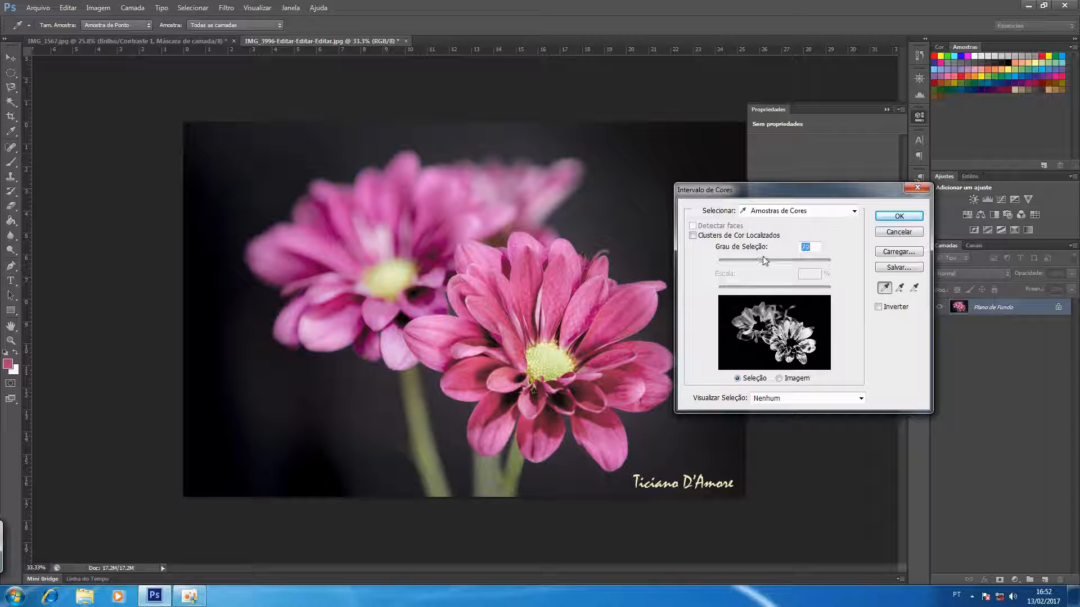
Add two petal tones of the back flower to the Color Range sample, apply the selection and clear it.
left_click(900, 289)
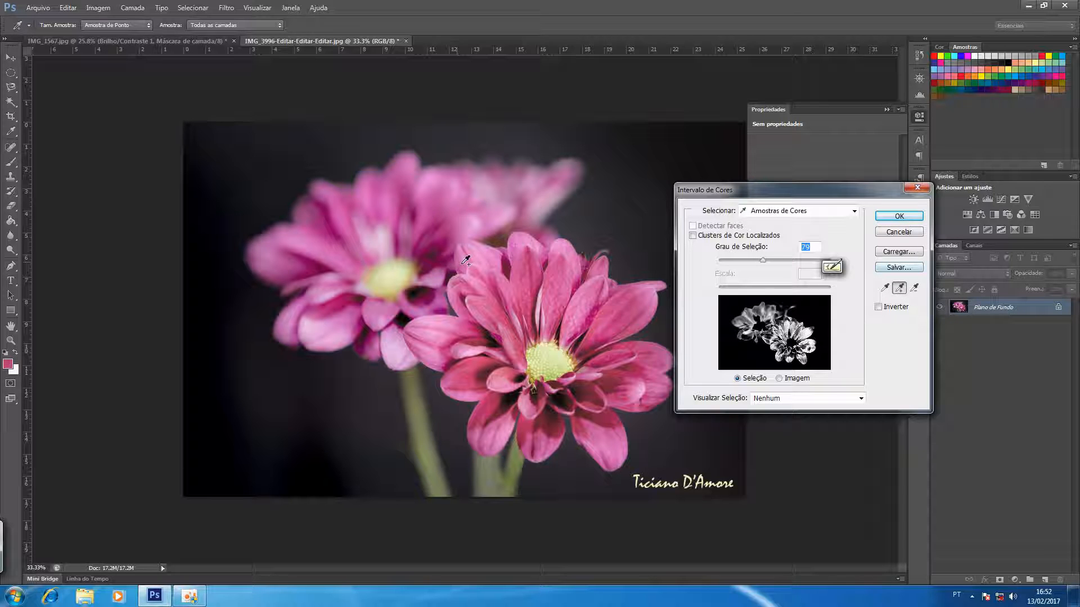
left_click(420, 218)
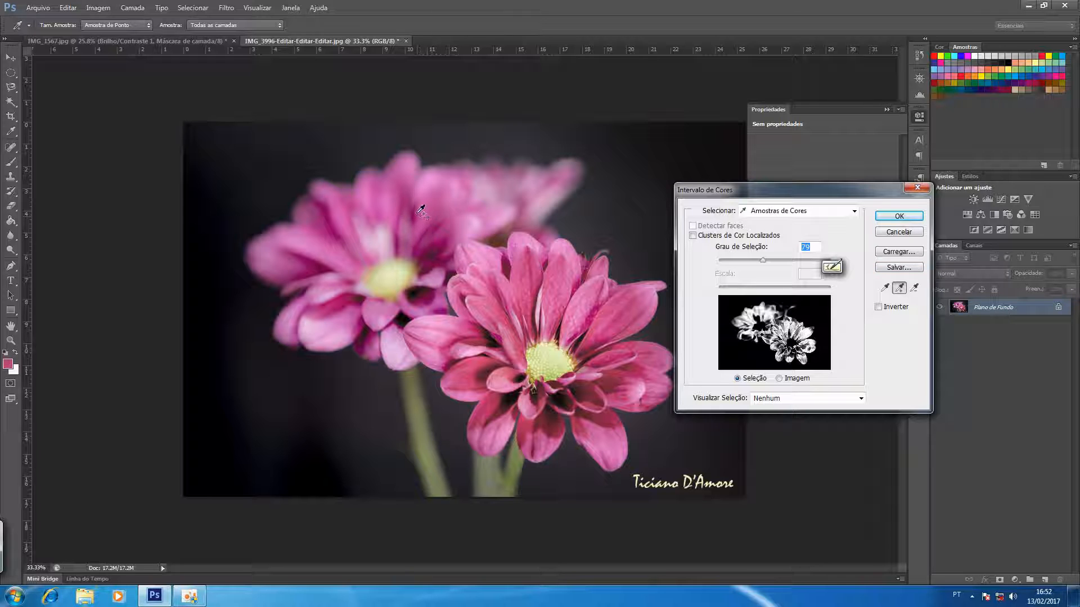
left_click(323, 249)
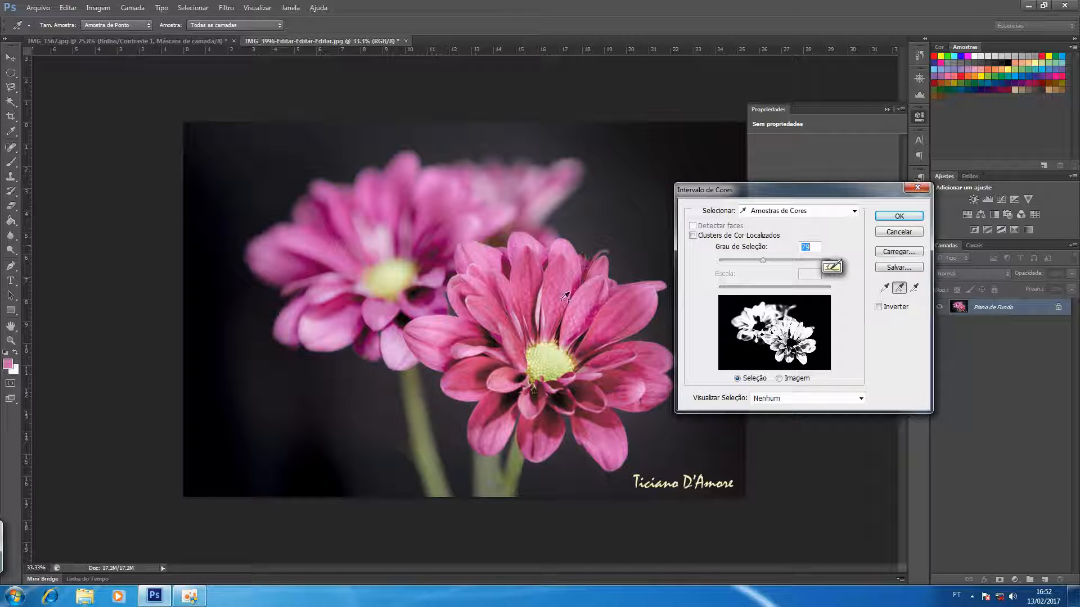
left_click(898, 217)
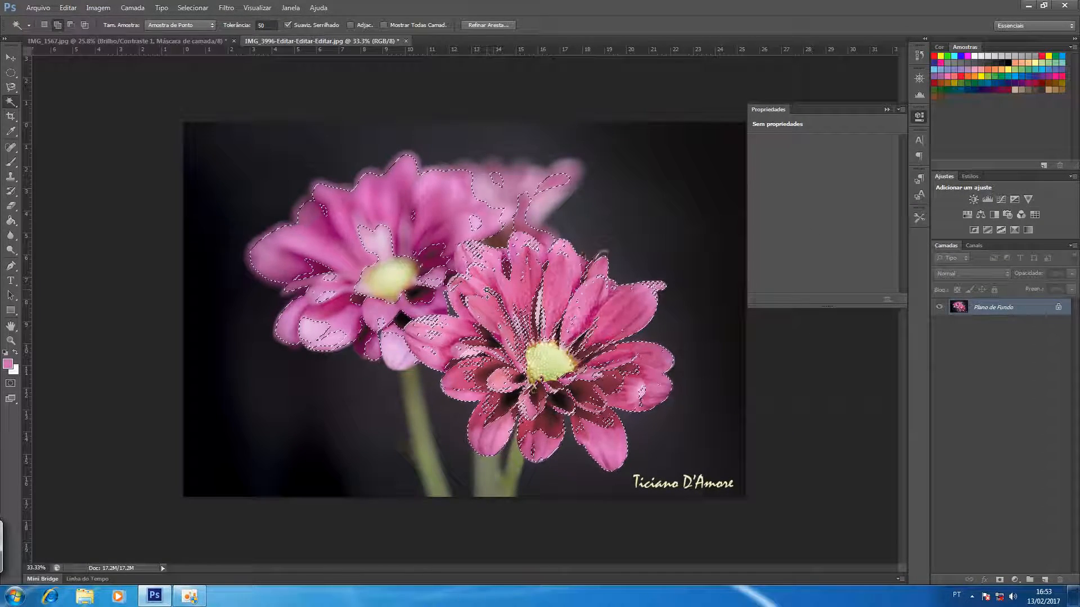
left_click(487, 290)
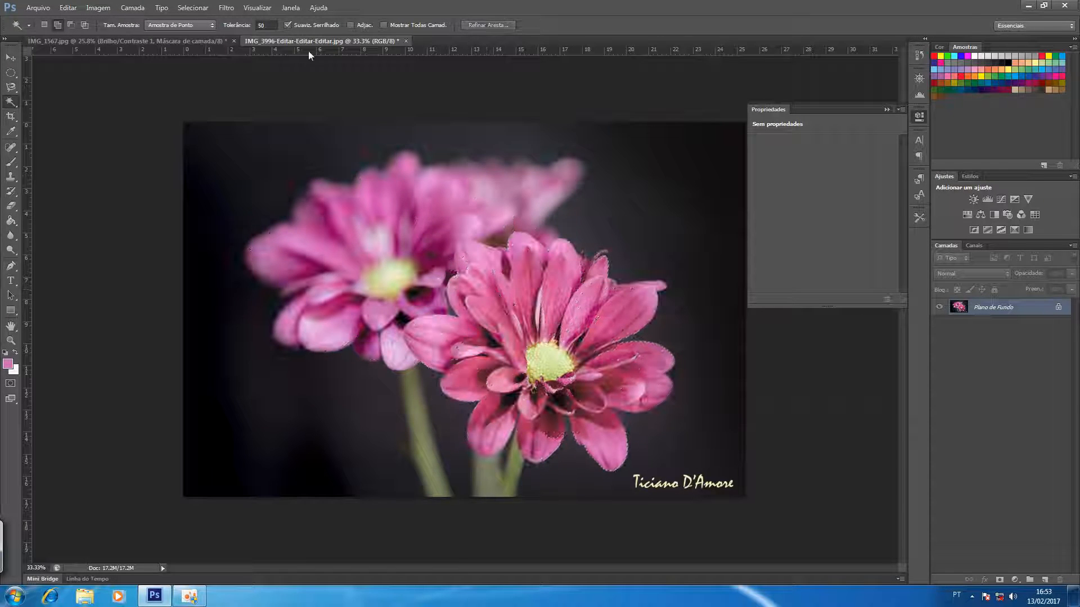
Select the green stems with Color Range by sampling the back flower's stem at fuzziness 79.
left_click(226, 7)
mouse_move(200, 14)
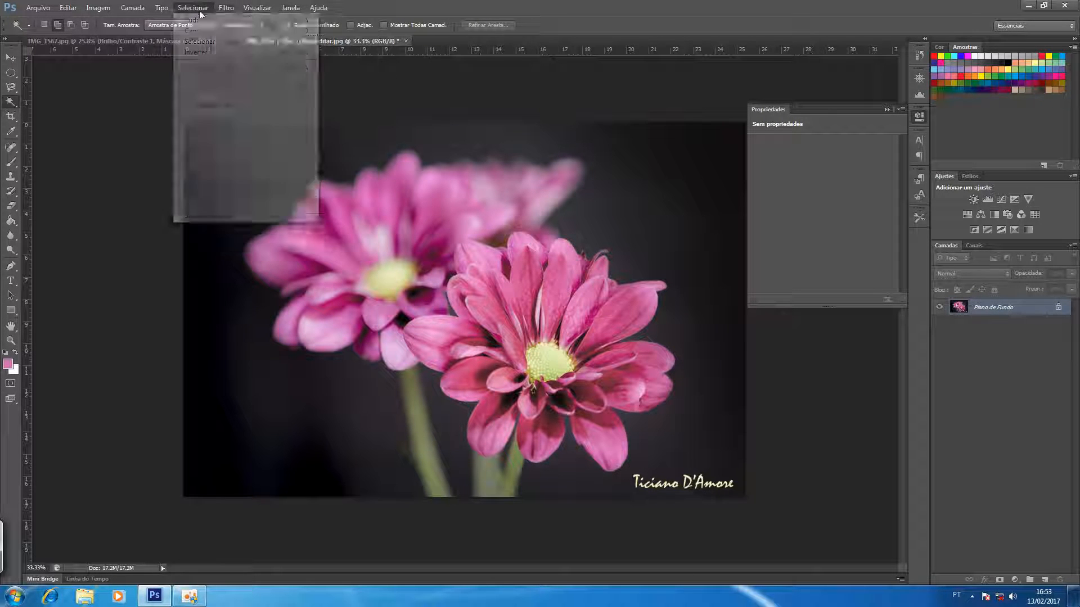
left_click(223, 106)
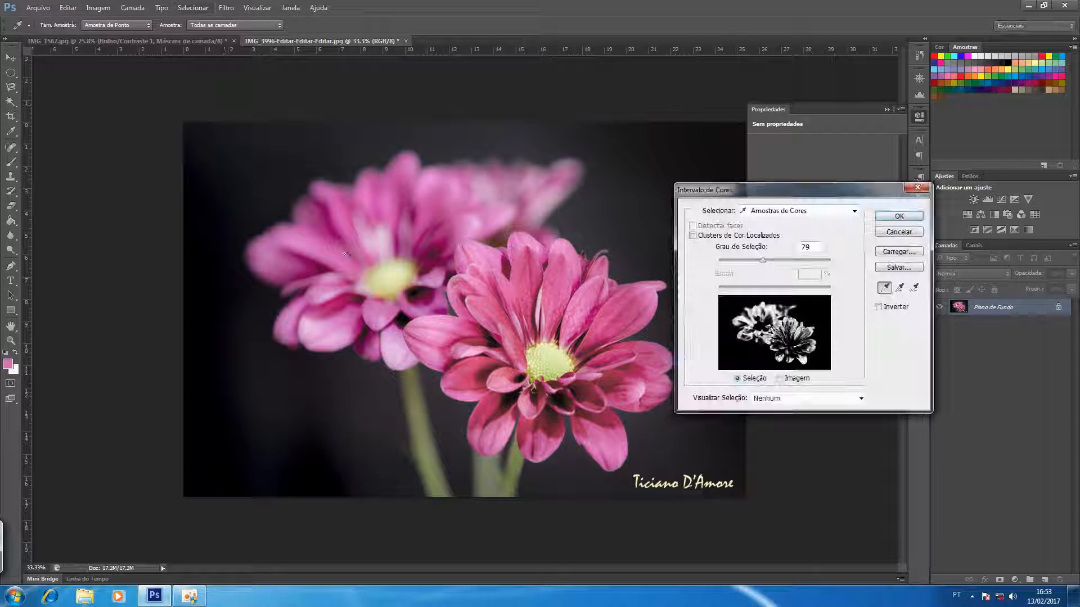
left_click(422, 425)
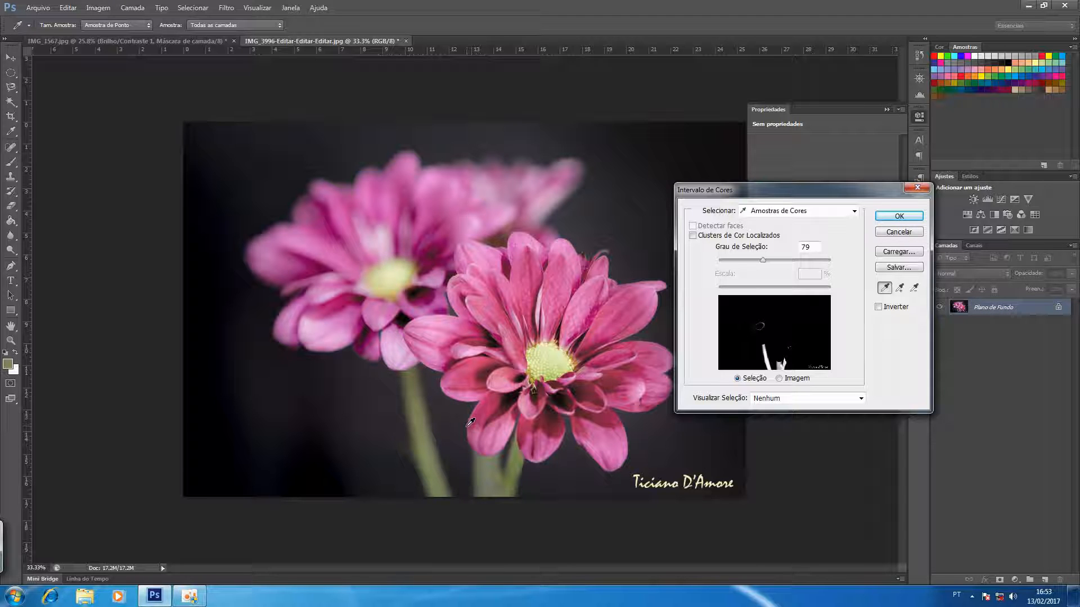
left_click(897, 217)
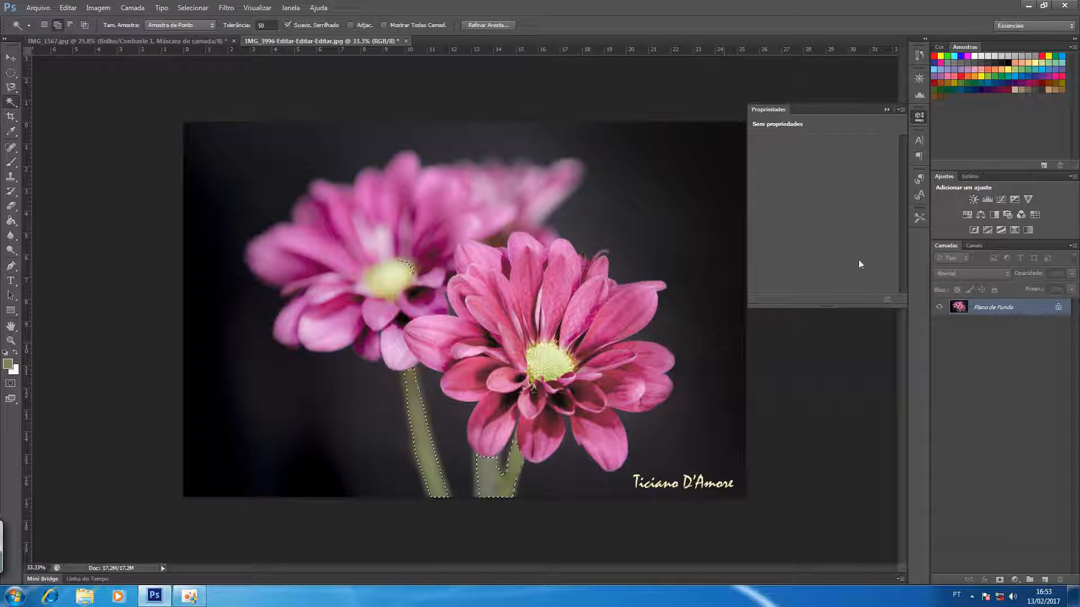
Add a Hue/Saturation adjustment layer for the selected stems, with hue +8 and saturation +25.
left_click(966, 215)
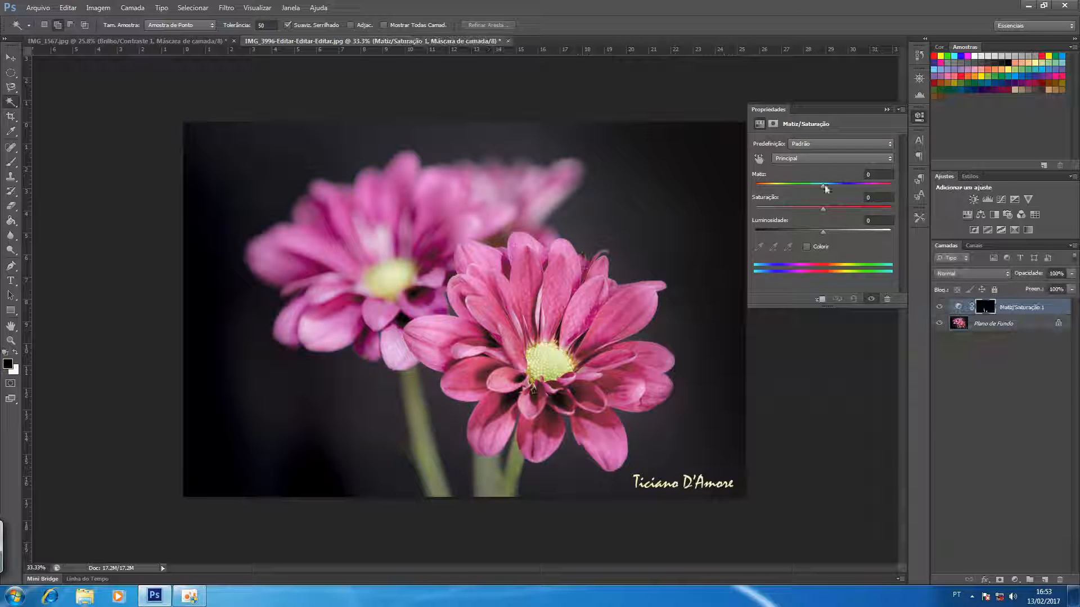
left_click_drag(822, 184, 786, 181)
left_click_drag(795, 179, 837, 207)
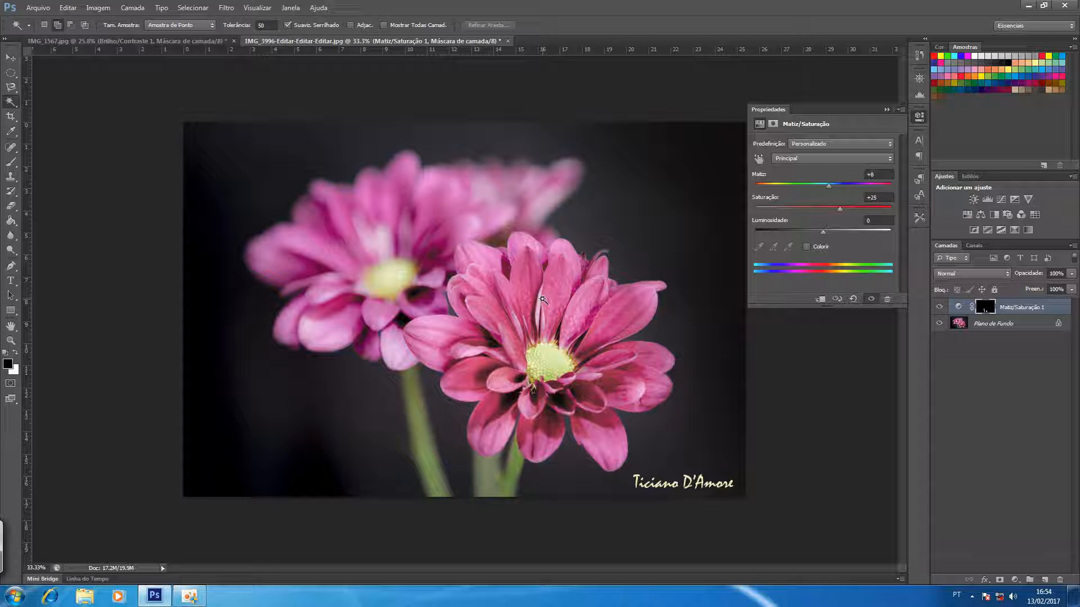
Draw a roughly circular freehand Lasso selection over the upper petals and center of the front flower.
key("l")
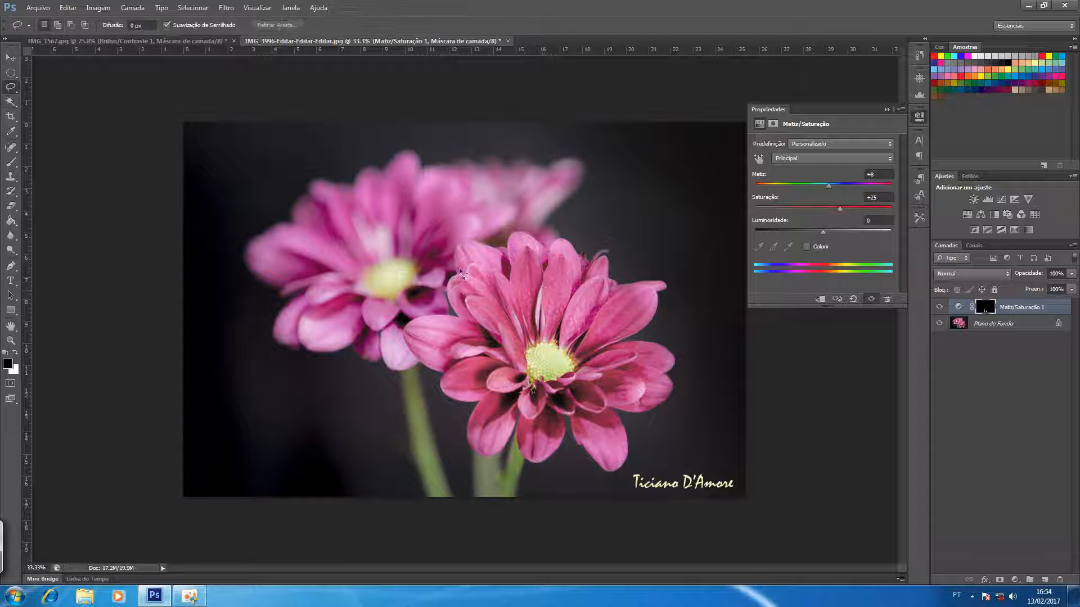
mouse_move(498, 249)
left_mouse_down()
mouse_move(465, 336)
mouse_move(519, 375)
mouse_move(592, 305)
left_mouse_up()
left_click_drag(483, 251, 485, 252)
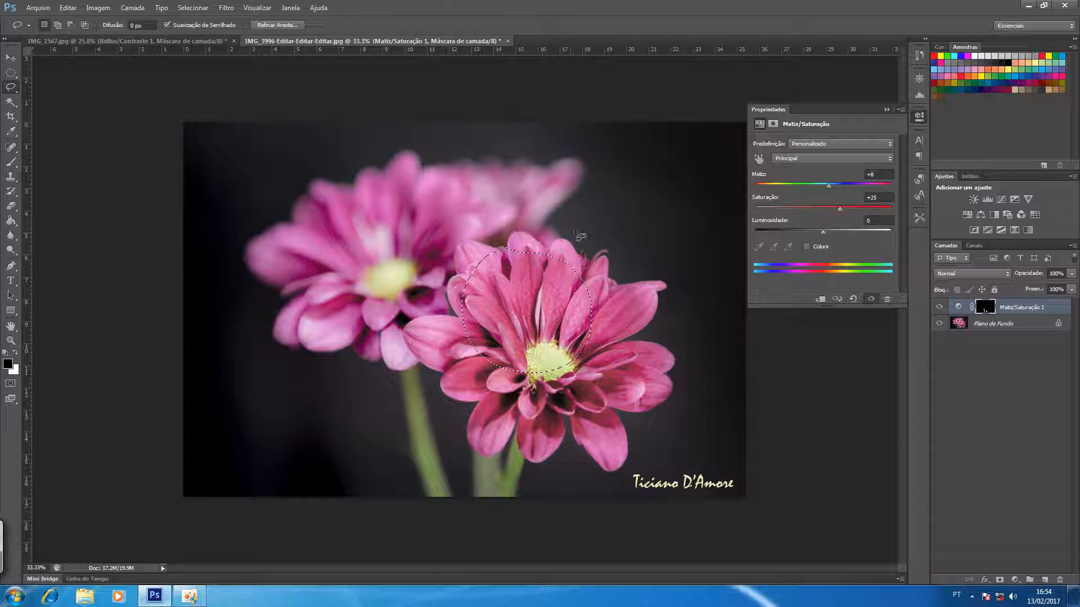